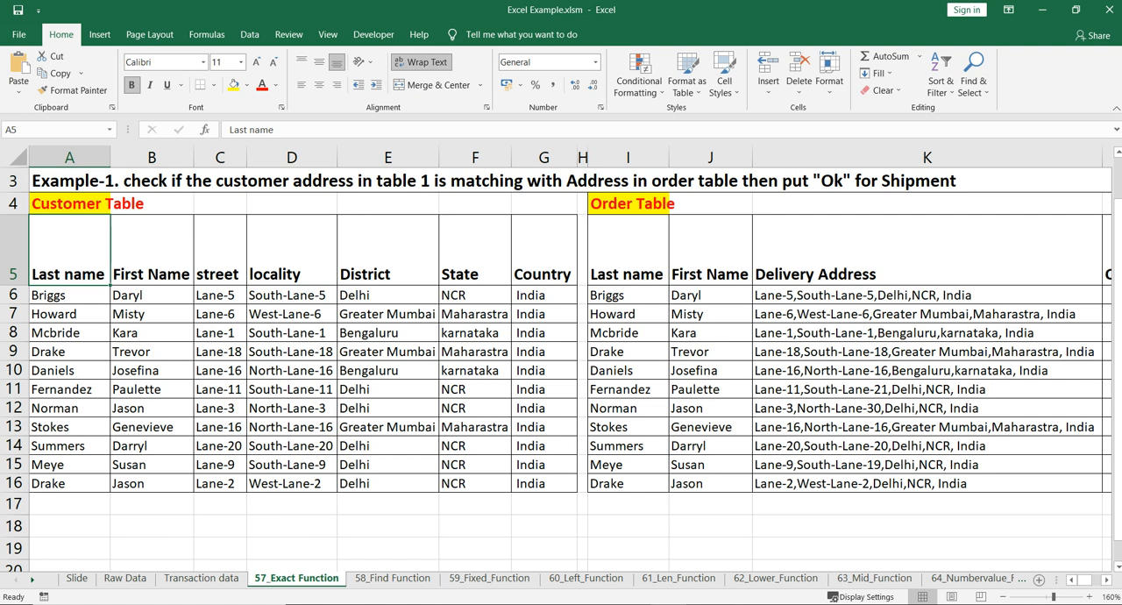
Examine the Example-1 task heading and compare the Customer Table fields with the Order Table's names and delivery addresses
left_click(387, 351)
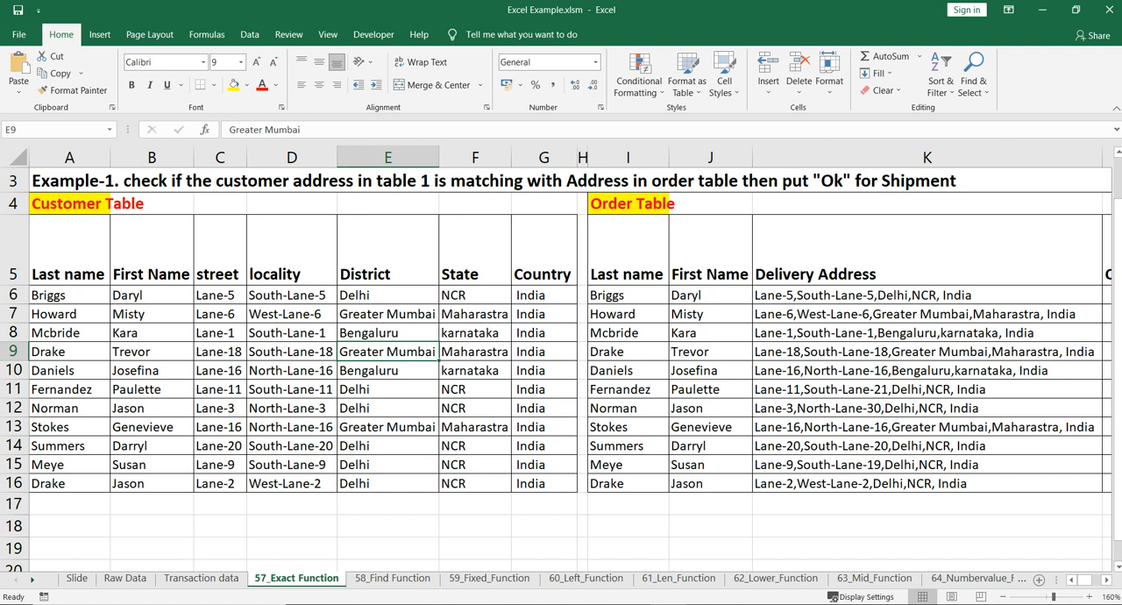
left_click(493, 181)
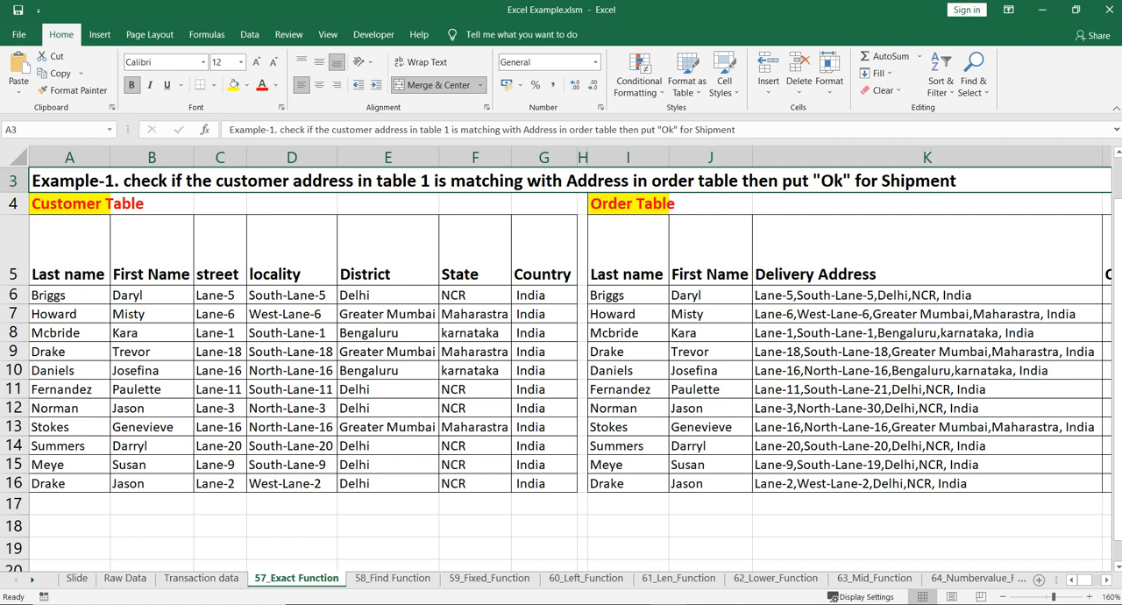
scroll(570, 358, "right", 3)
scroll(569, 358, "left", 3)
left_click(711, 296)
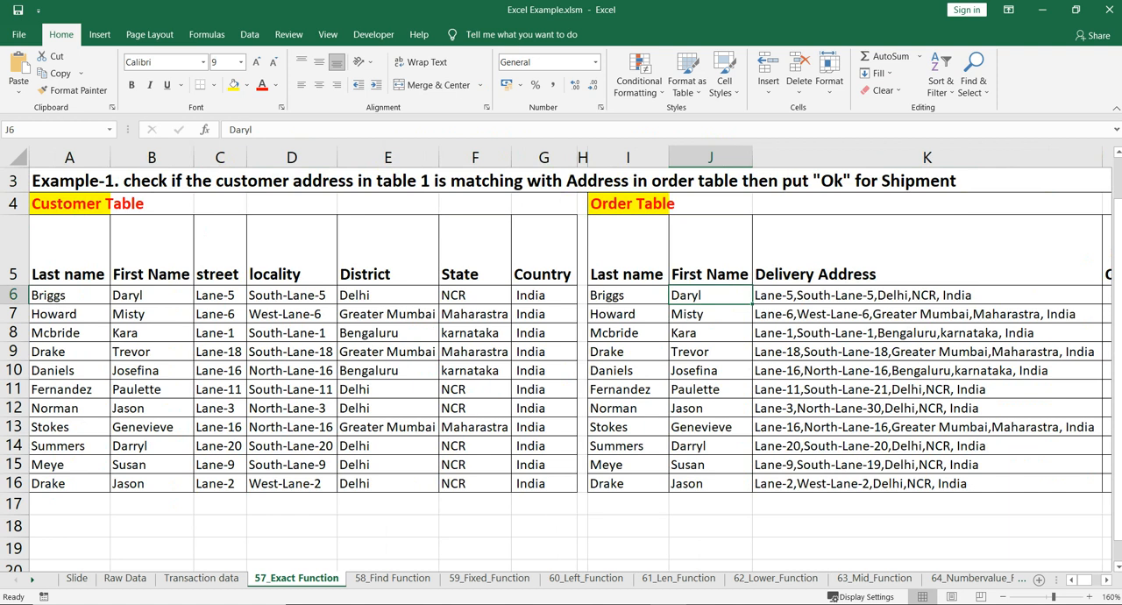
left_click_drag(68, 254, 544, 483)
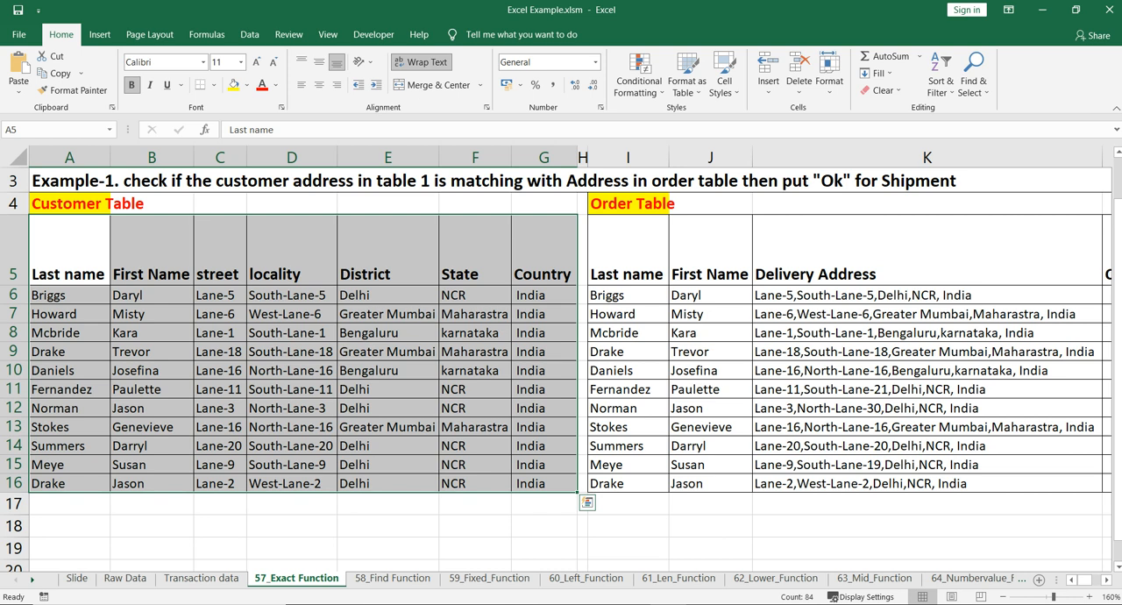
left_click(627, 251)
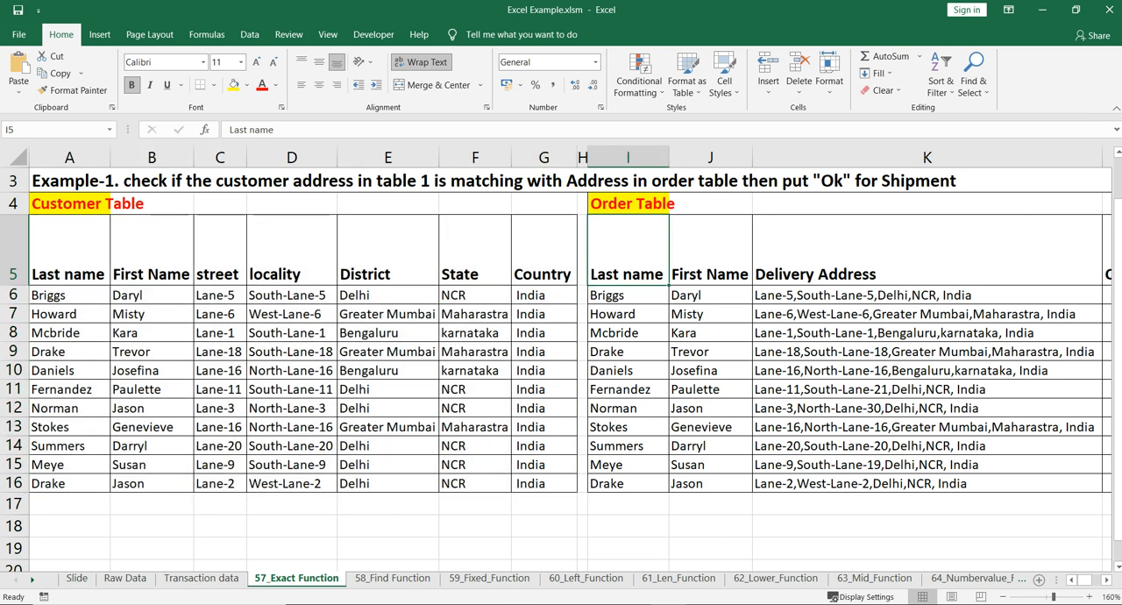
scroll(570, 368, "right", 5)
left_click_drag(218, 255, 523, 484)
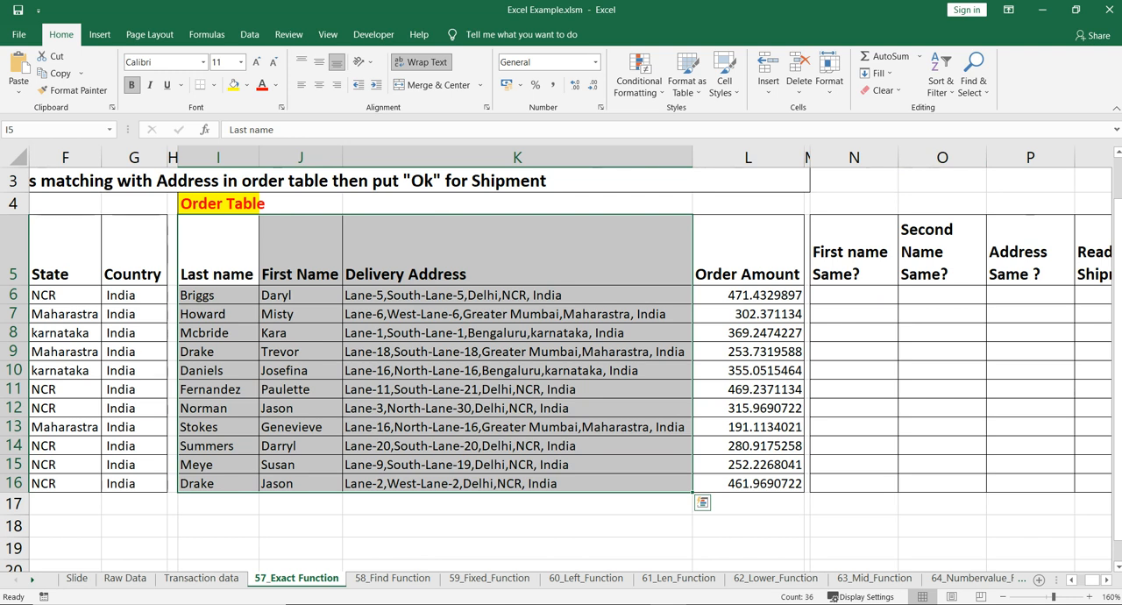
key("ctrl+q")
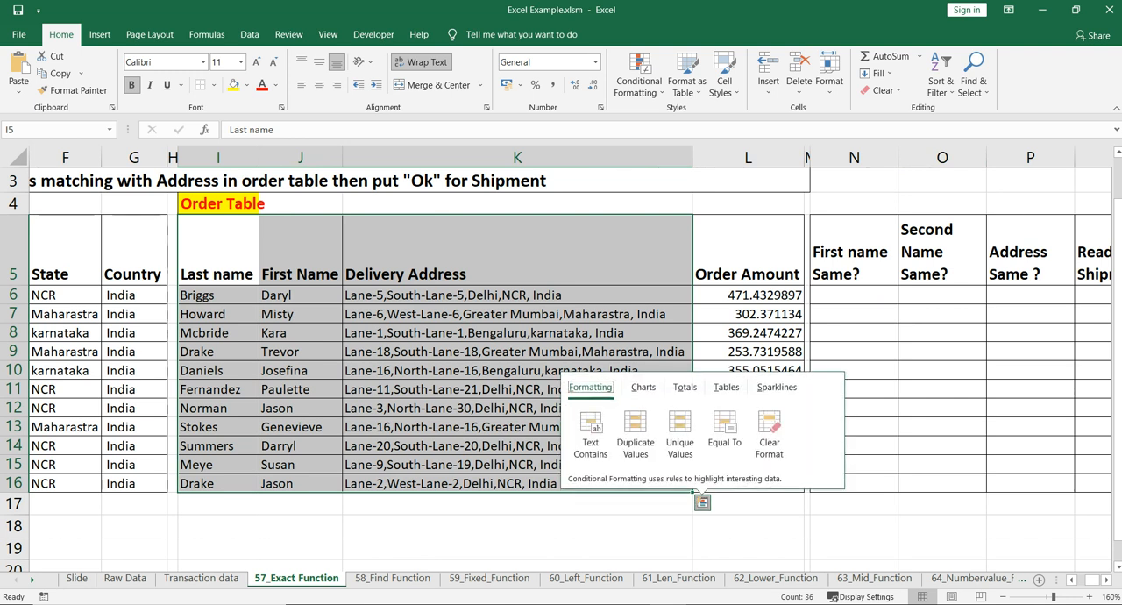
left_click(473, 427)
scroll(473, 427, "left", 5)
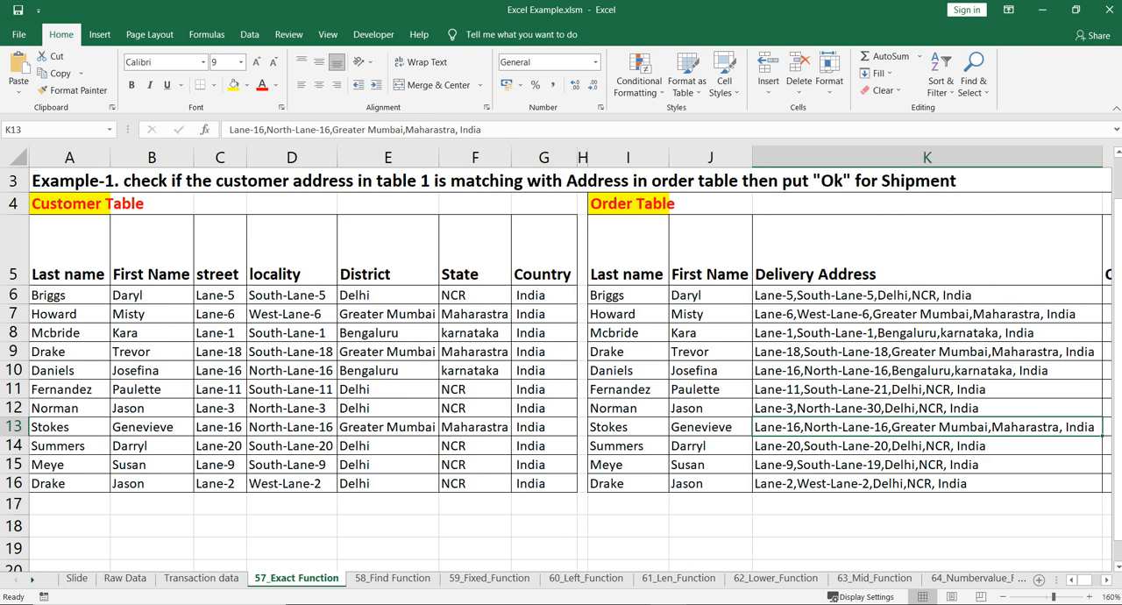
Examine the empty check columns for first name, second name, address and shipment readiness beside the Order Table
scroll(570, 368, "right", 5)
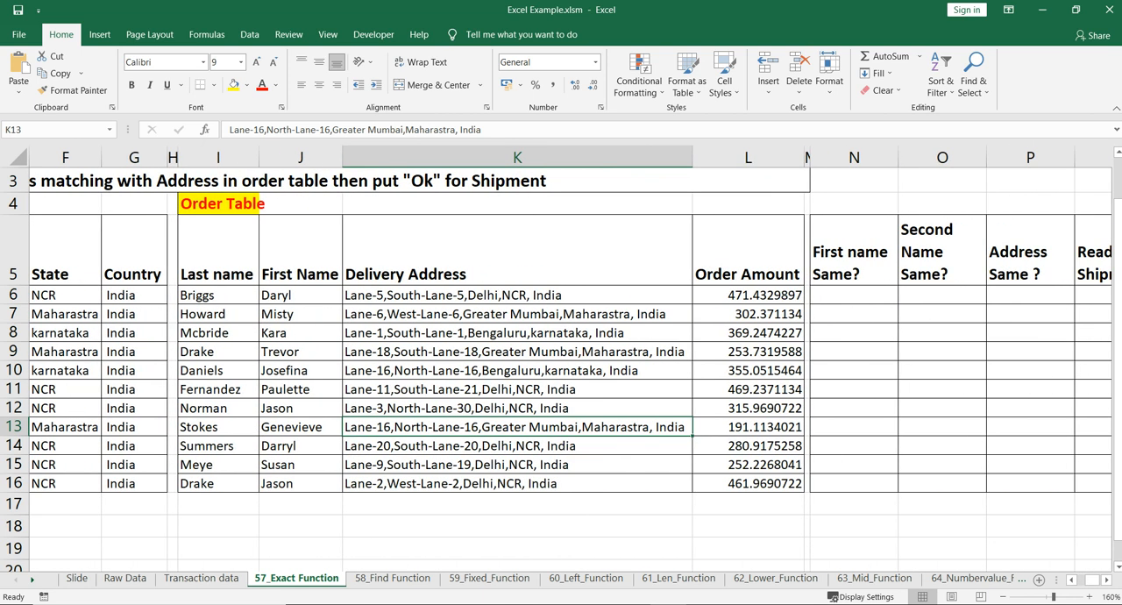
scroll(570, 368, "right", 3)
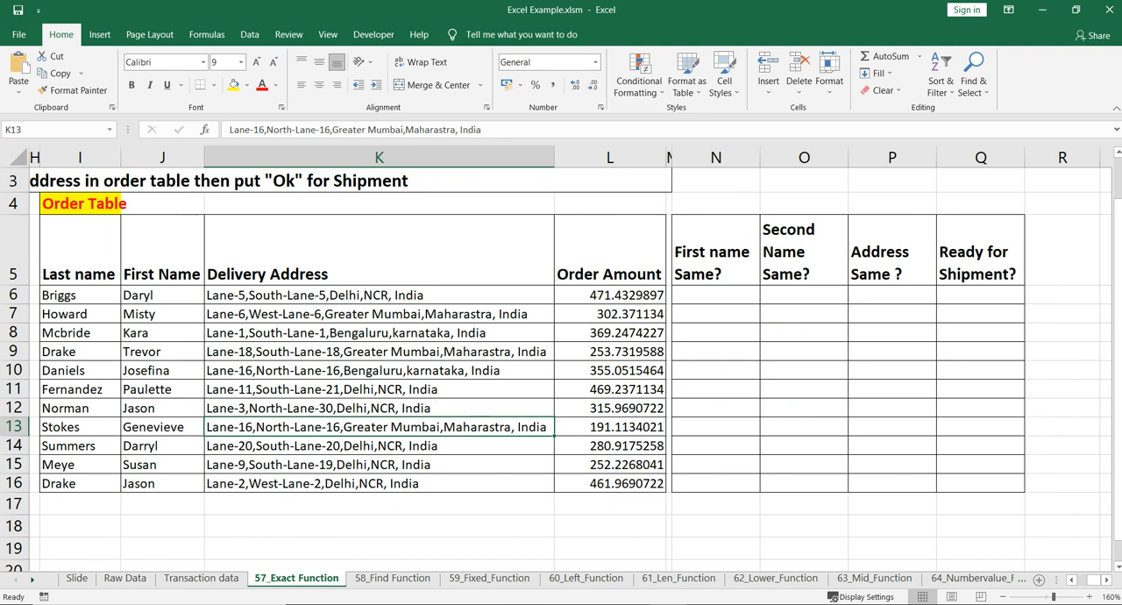
scroll(569, 368, "left", 8)
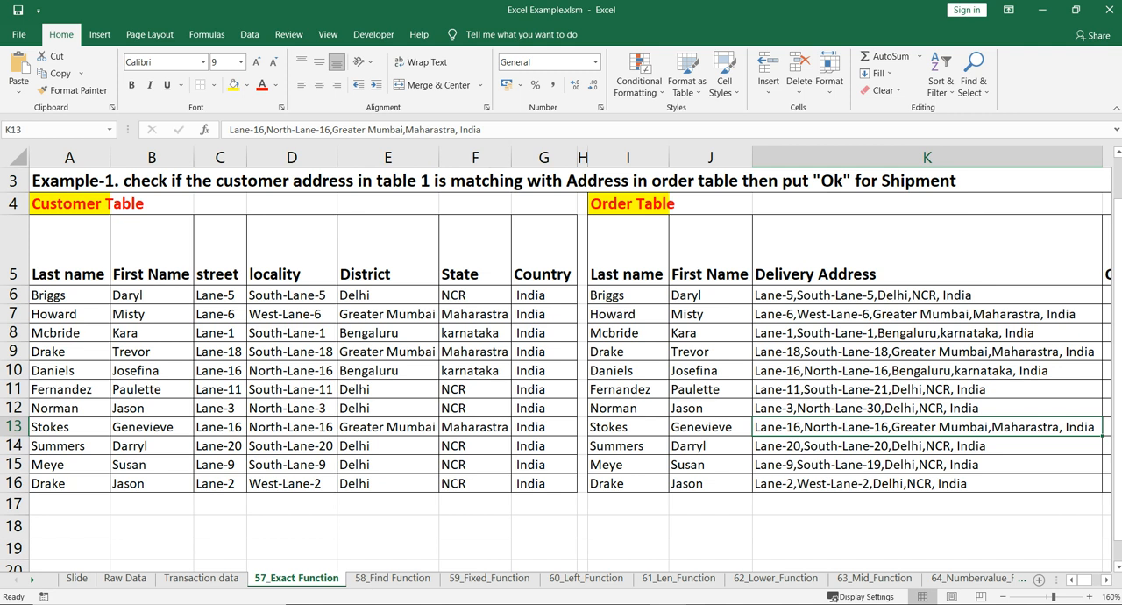
scroll(570, 360, "right", 8)
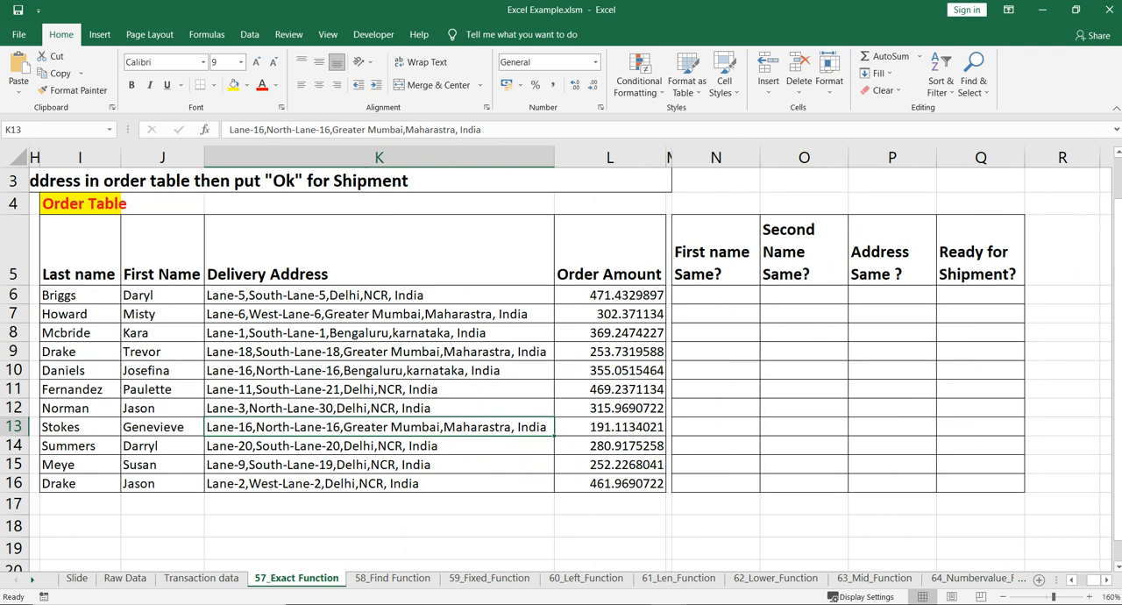
left_click(803, 251)
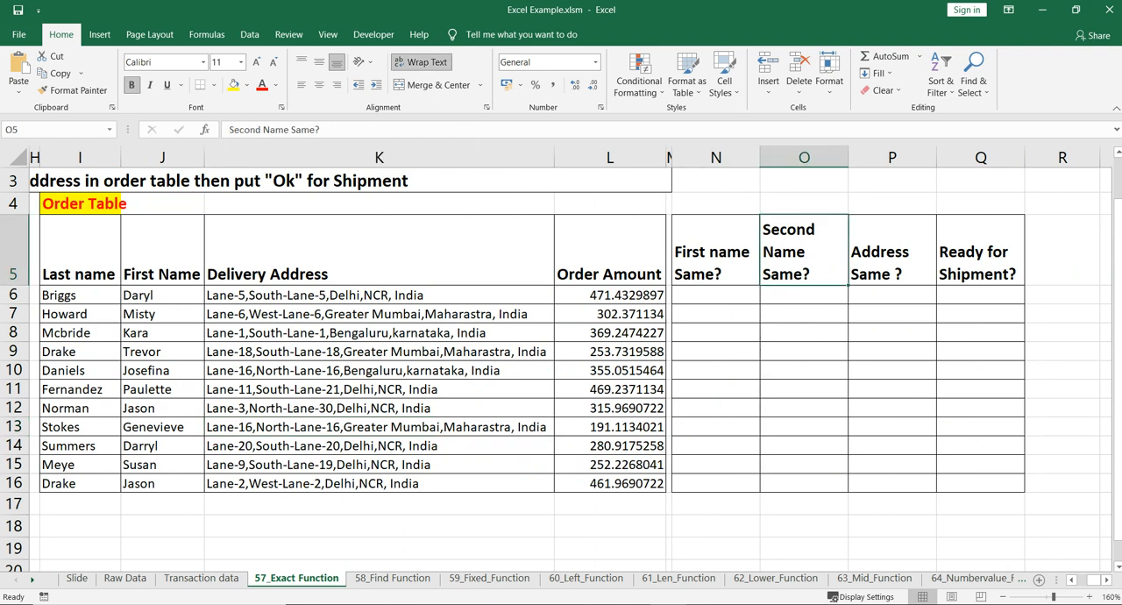
left_click(891, 251)
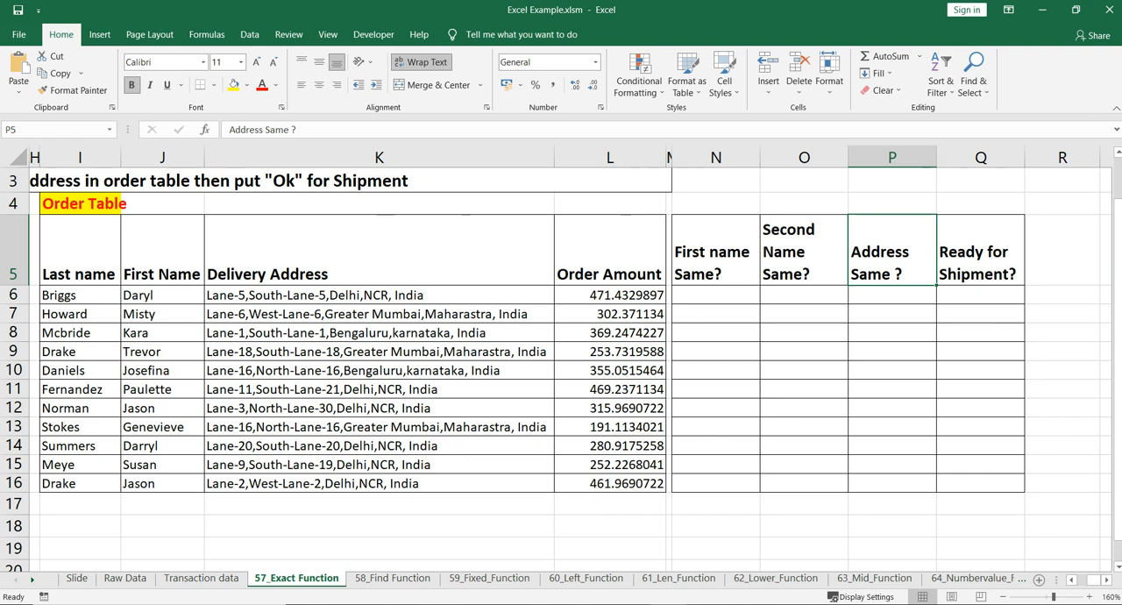
key("shift+Left")
key("shift+Left")
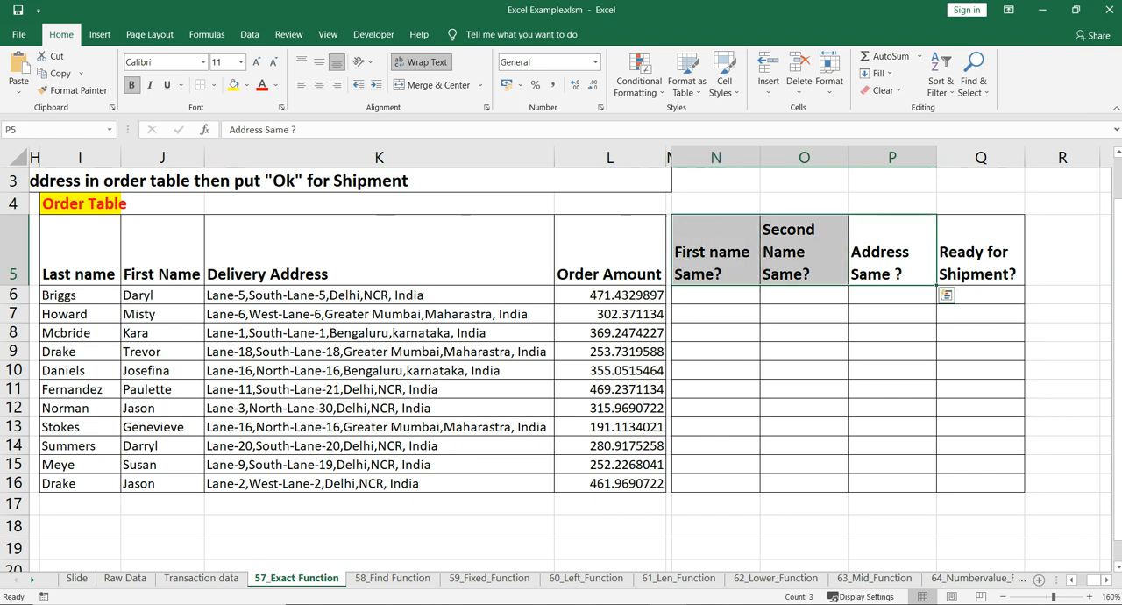
left_click(980, 296)
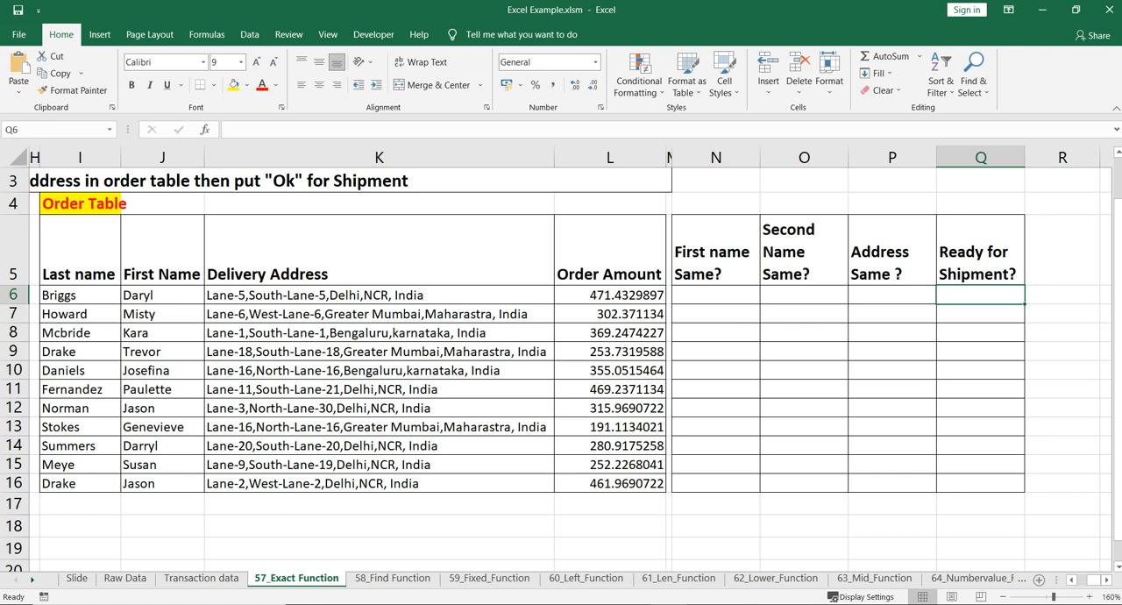
scroll(569, 358, "left", 3)
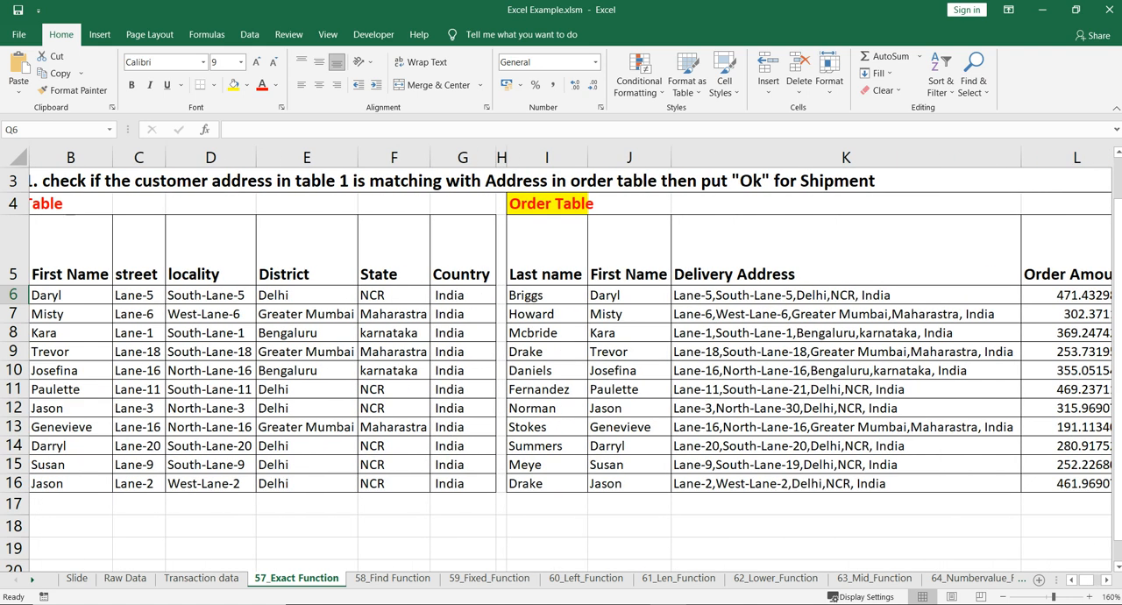
scroll(569, 358, "right", 3)
scroll(569, 358, "left", 2)
scroll(569, 358, "right", 2)
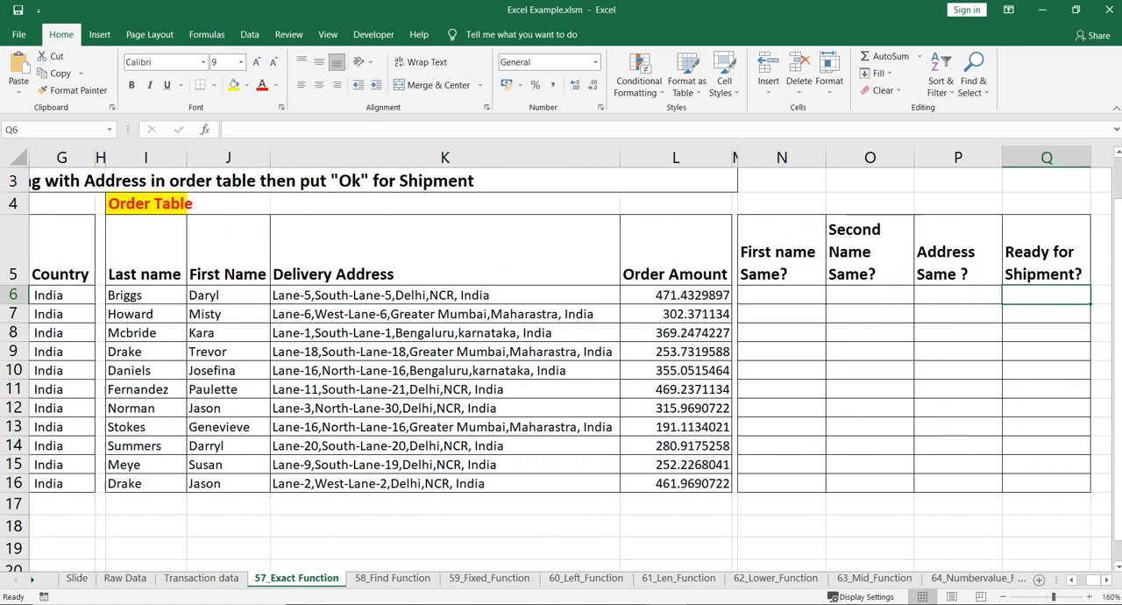
Enter =EXACT(B6,J6) in N6 to compare the first names in the Customer and Order tables
left_click(781, 295)
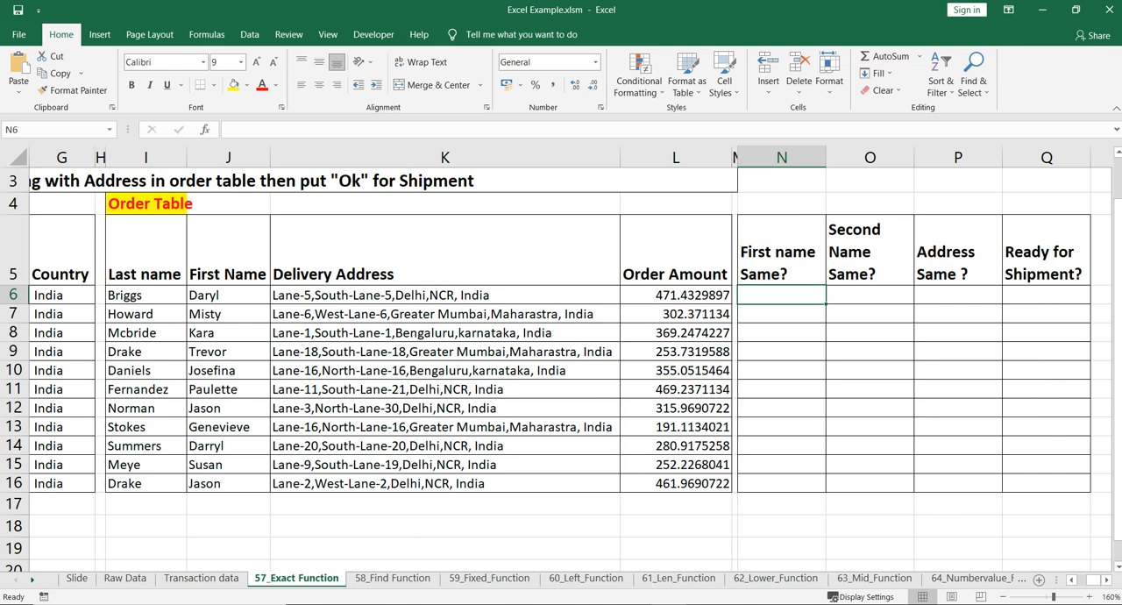
double_click(781, 295)
type("=ex")
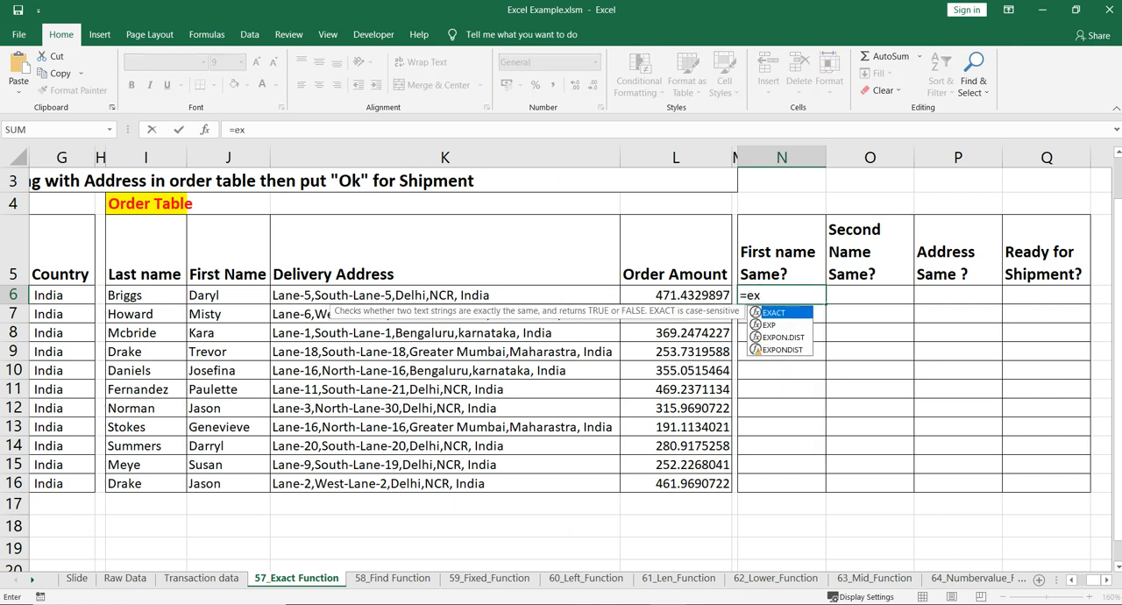
key("Tab")
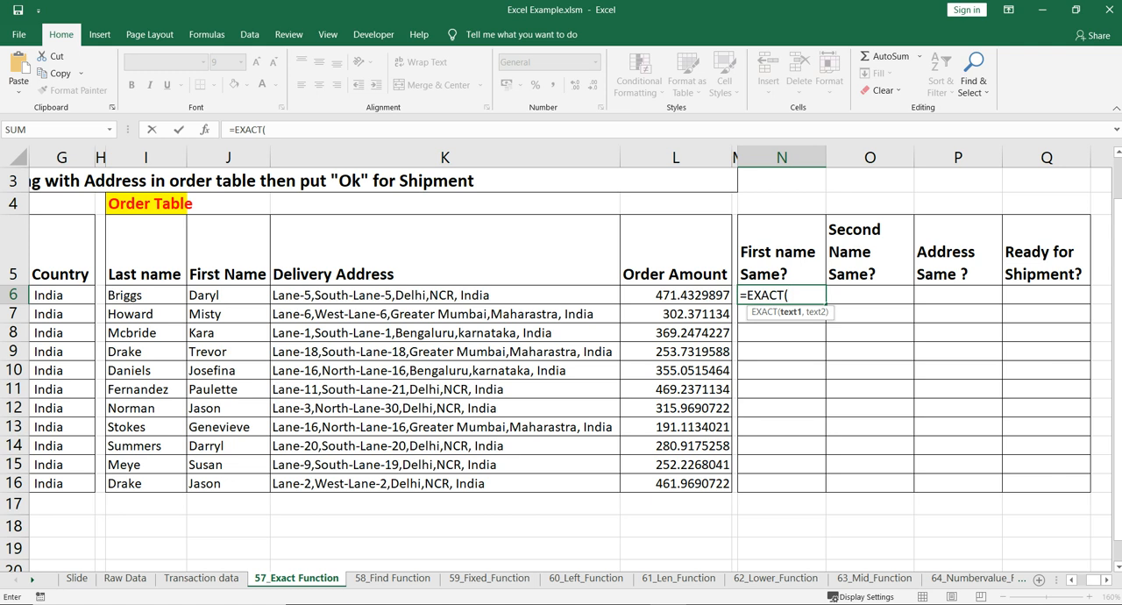
scroll(561, 369, "left", 5)
left_click(79, 296)
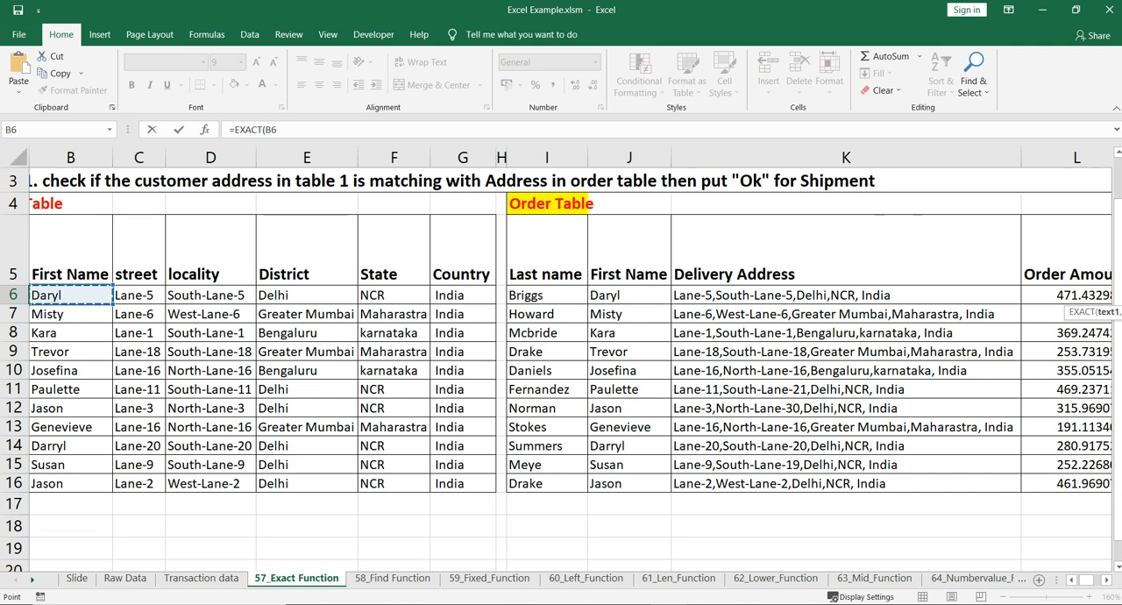
scroll(561, 368, "left", 1)
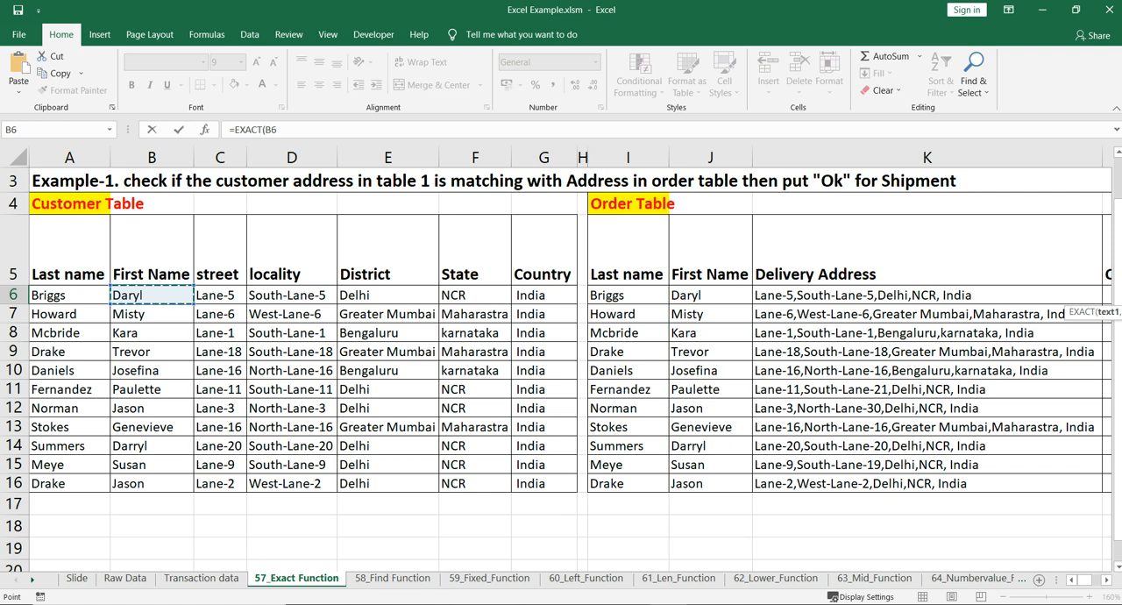
type(",")
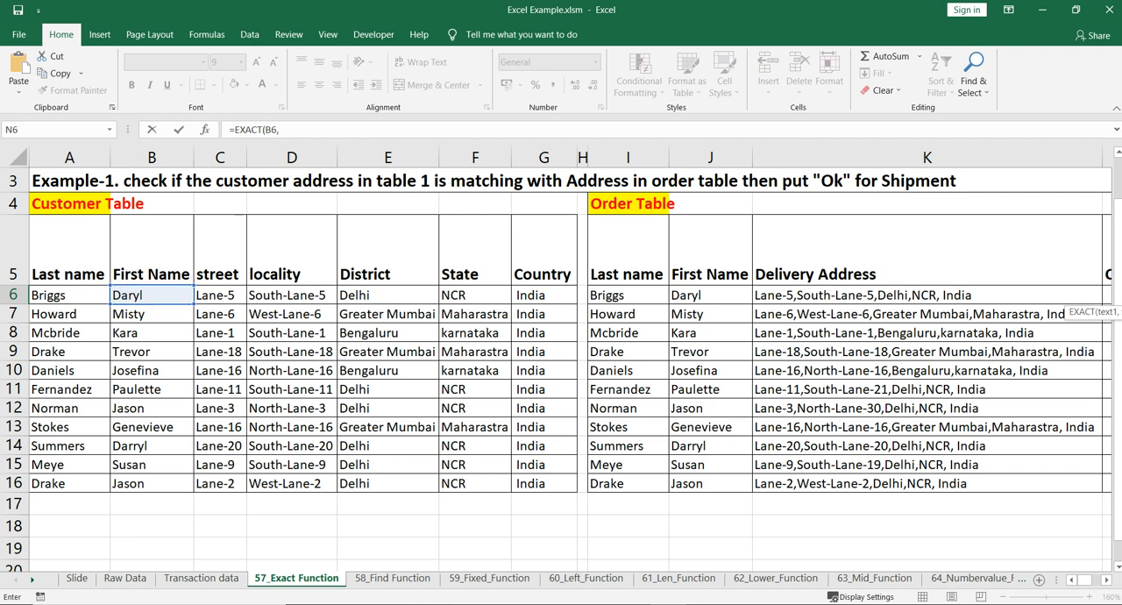
left_click(710, 296)
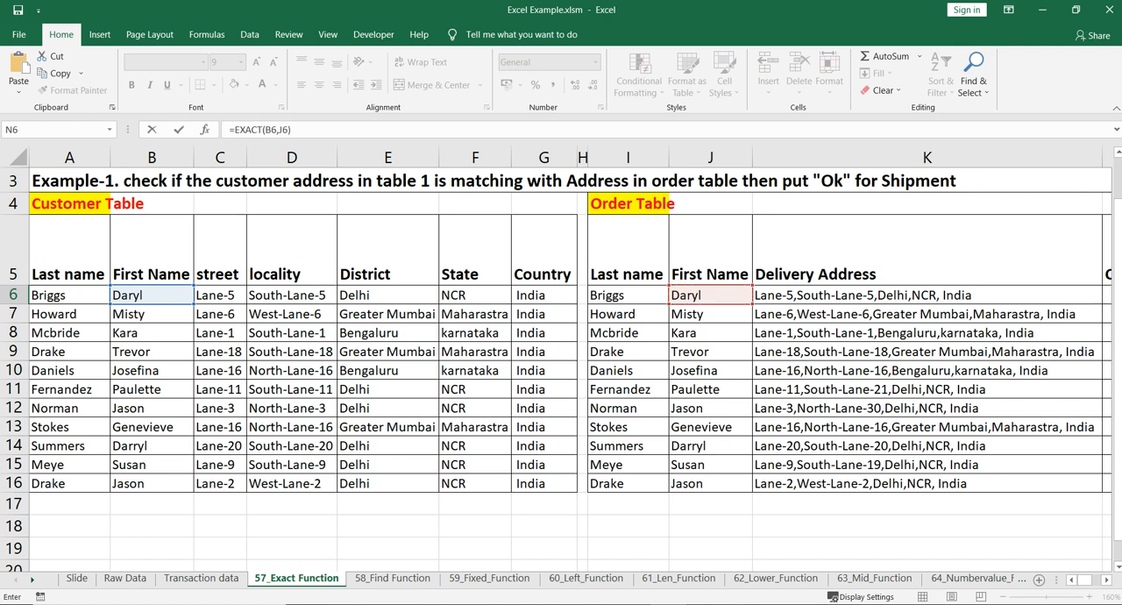
key("Return")
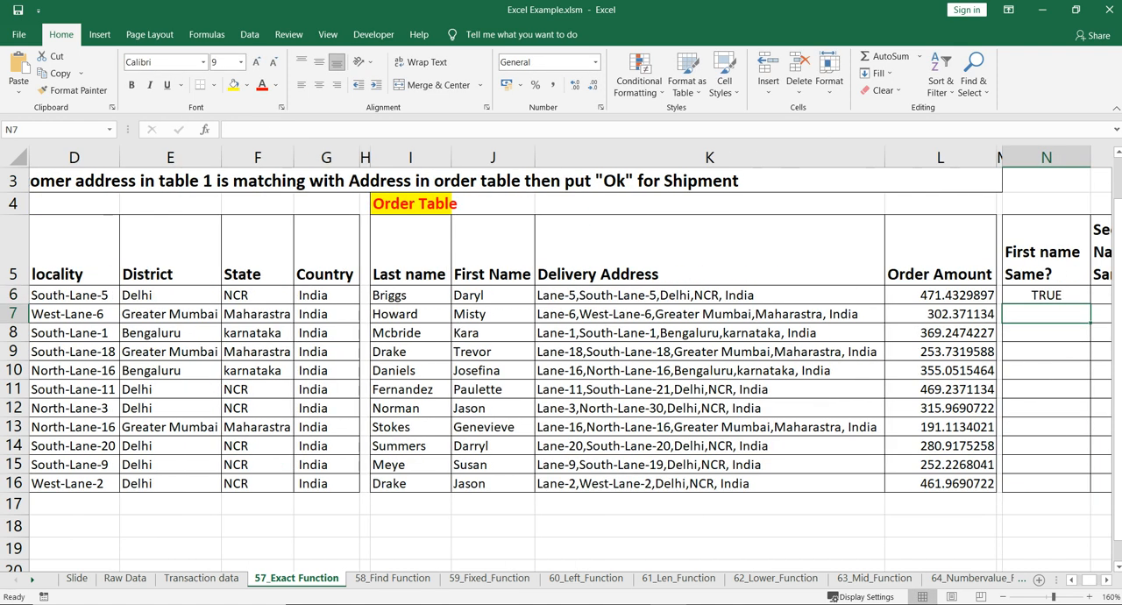
left_click(1045, 295)
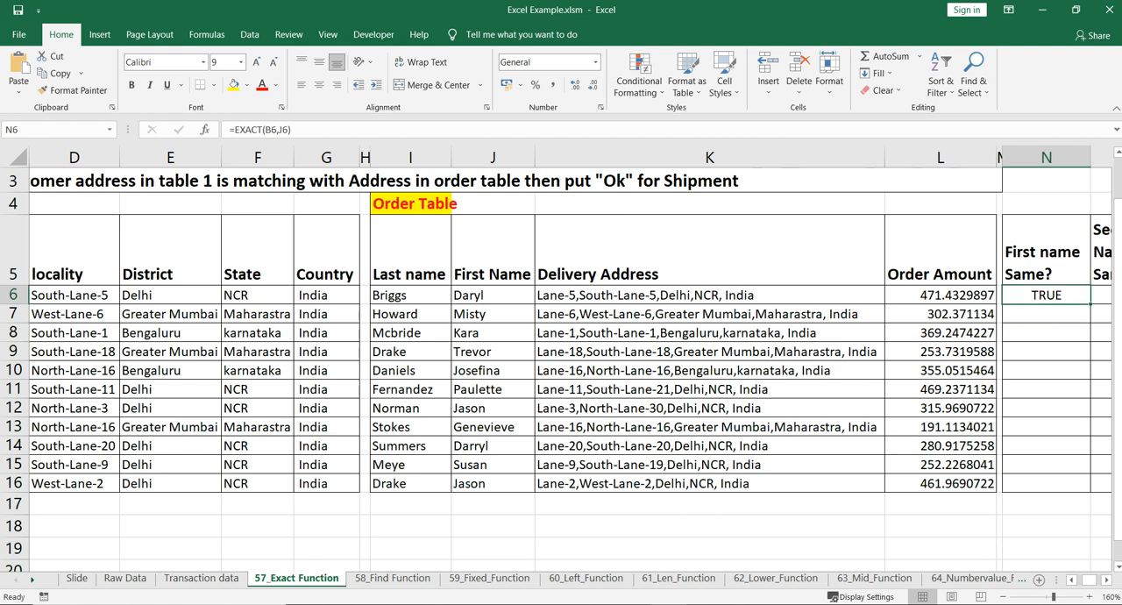
Enter =EXACT(A6,I6) in O6 to compare the last names in the two tables, and review both row 6 formulas
scroll(570, 359, "right", 4)
left_click(804, 295)
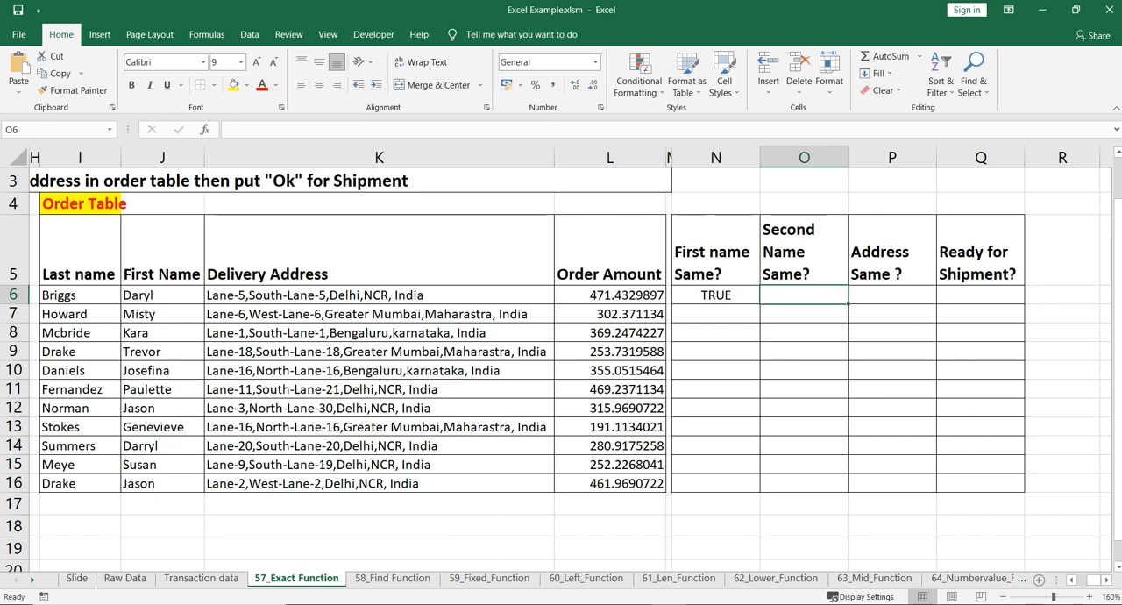
type("=ex")
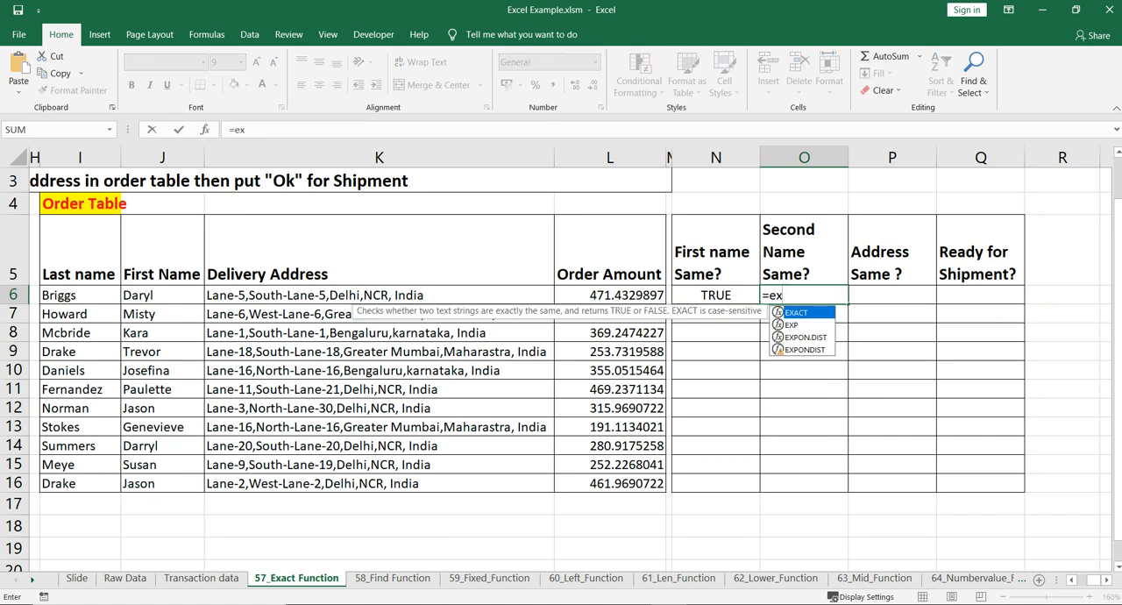
key("Tab")
scroll(569, 359, "left", 4)
scroll(570, 360, "left", 2)
left_click(69, 295)
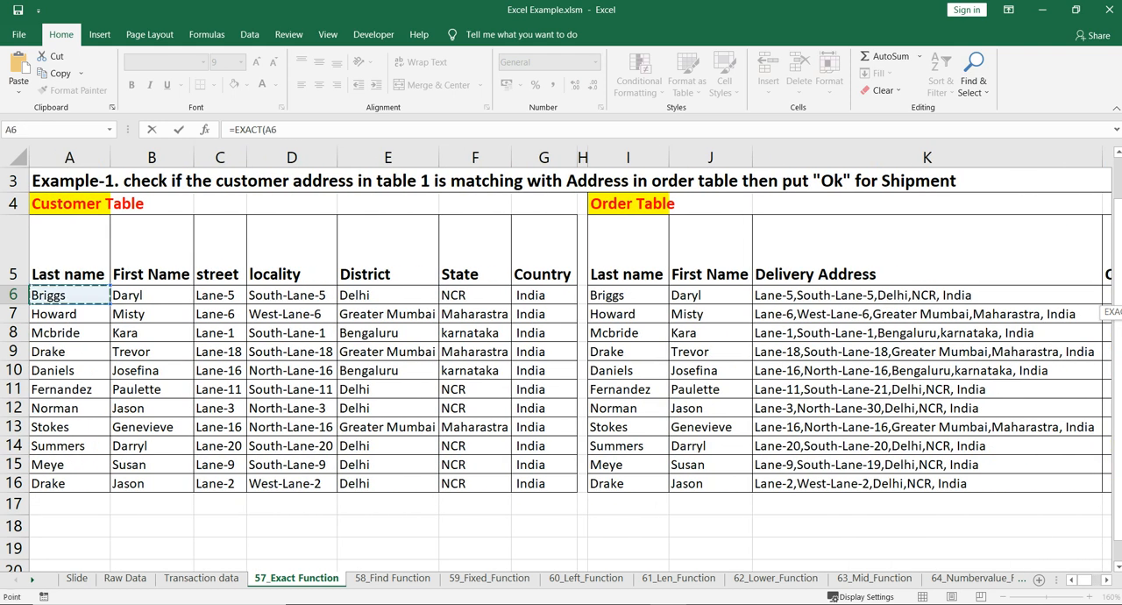
type(",")
left_click(628, 295)
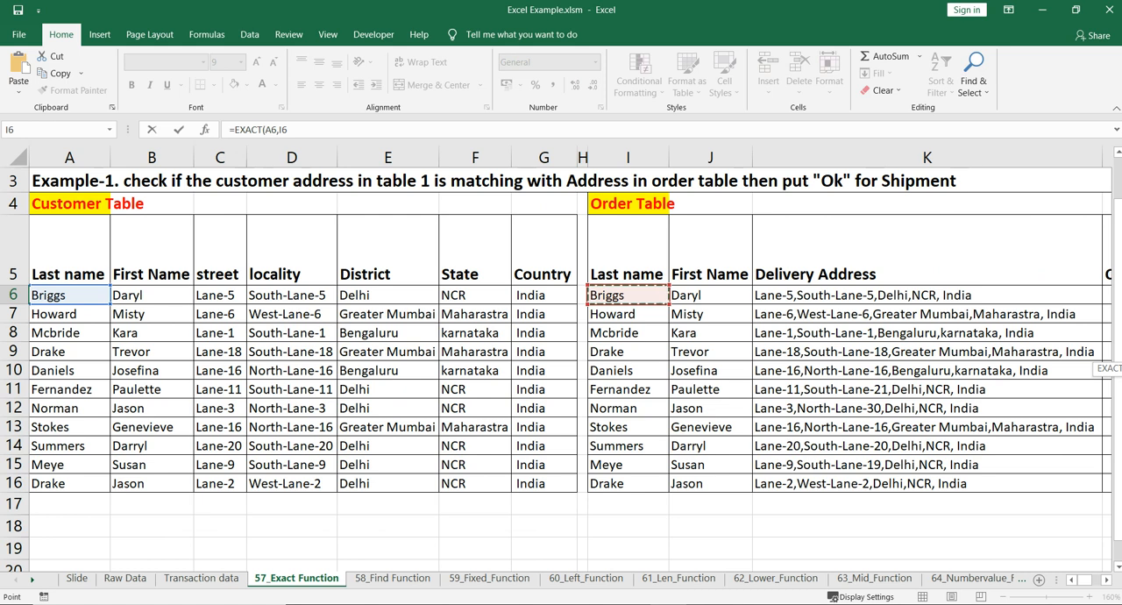
type(")")
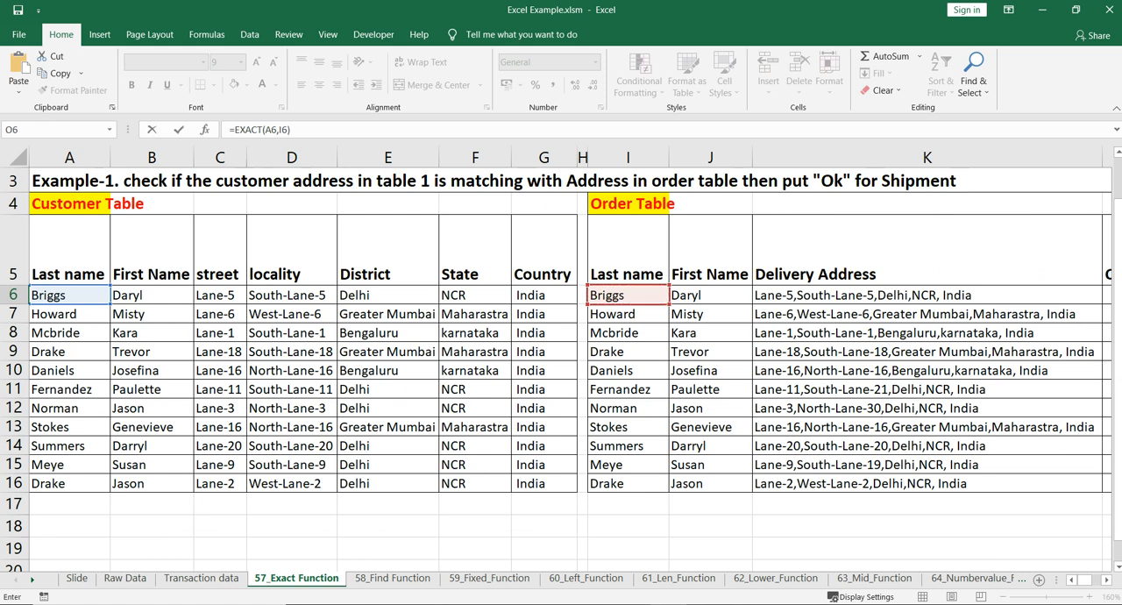
key("Return")
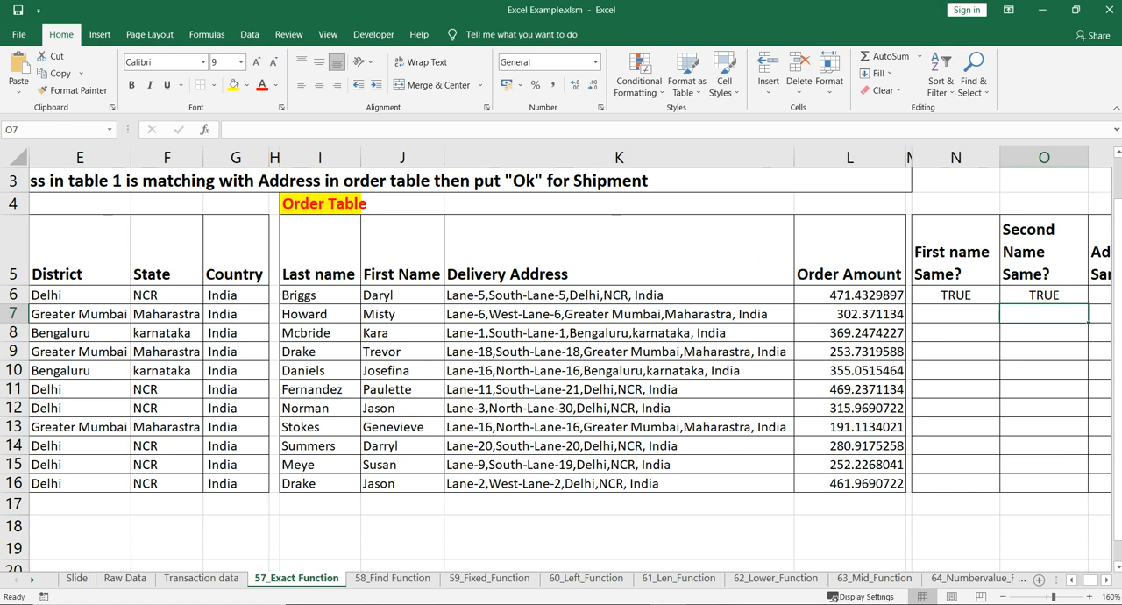
left_click(955, 295)
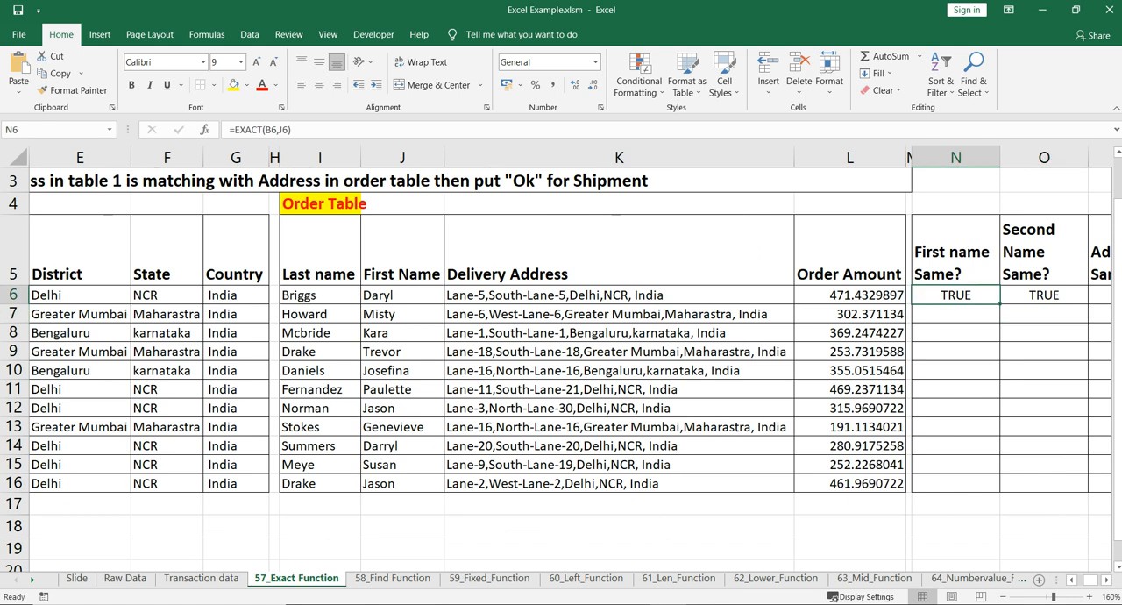
left_click(1043, 295)
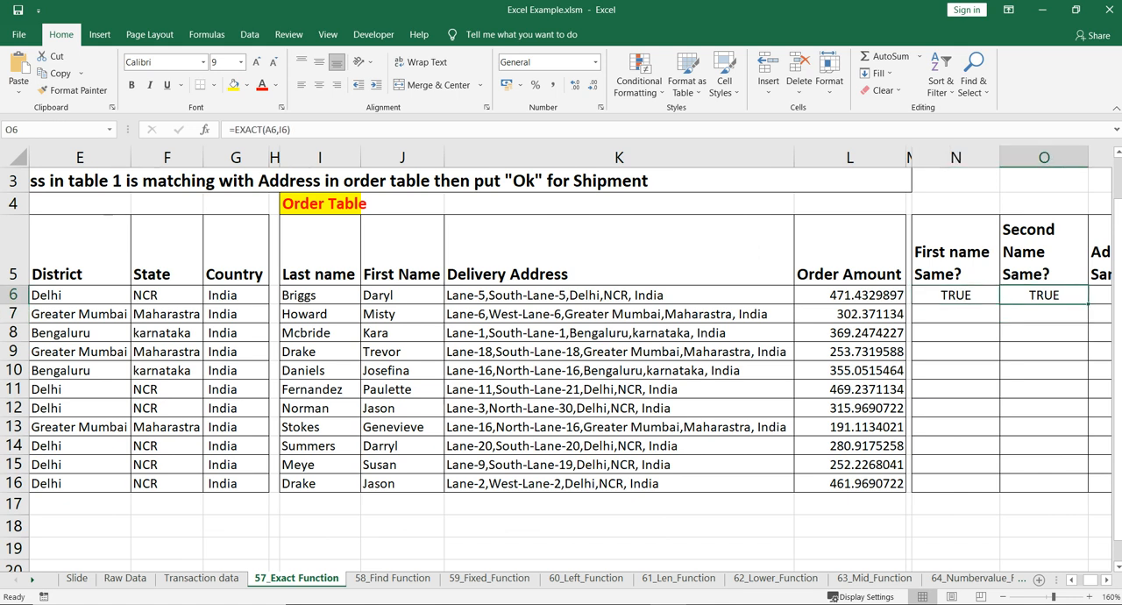
Compare row 6's street, locality, district, state and country fields with the single-cell Delivery Address in the Order Table
scroll(561, 351, "right", 3)
left_click(891, 296)
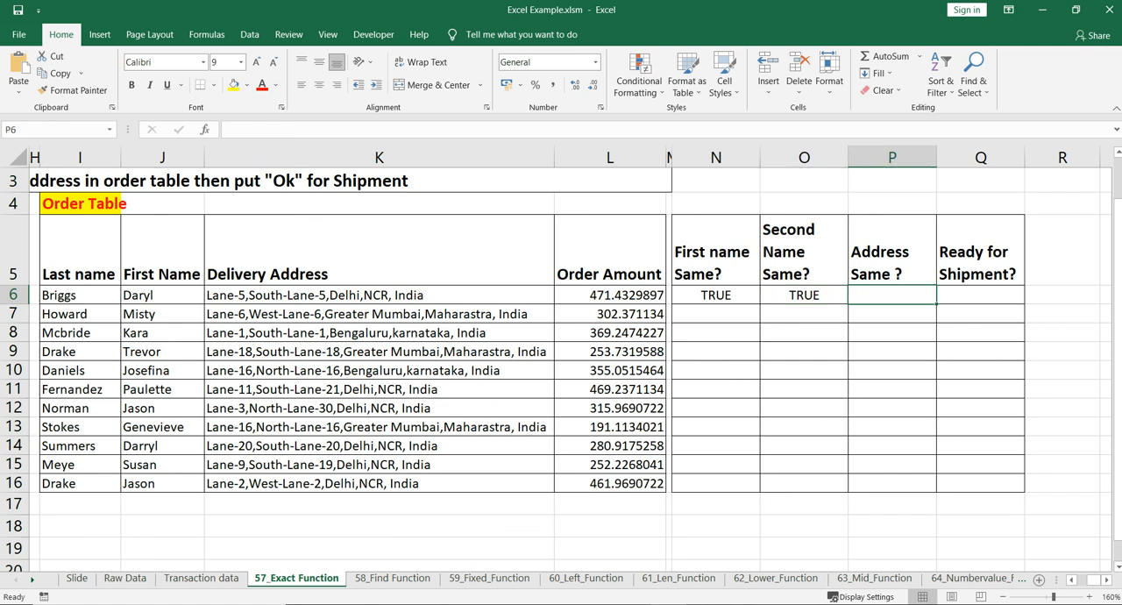
scroll(560, 350, "left", 6)
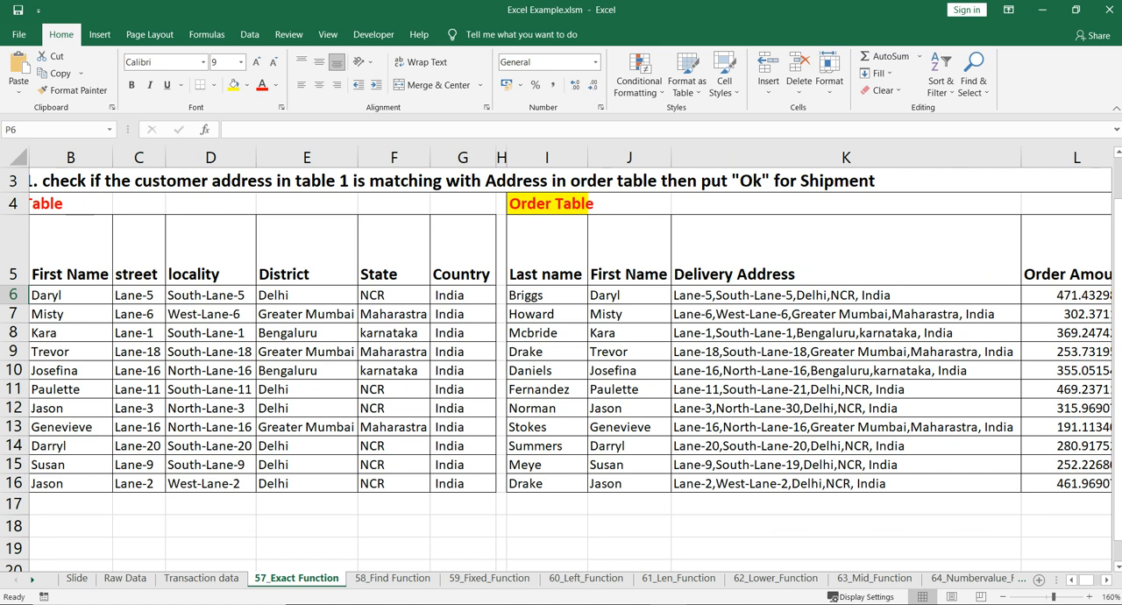
left_click(211, 313)
left_click(210, 295)
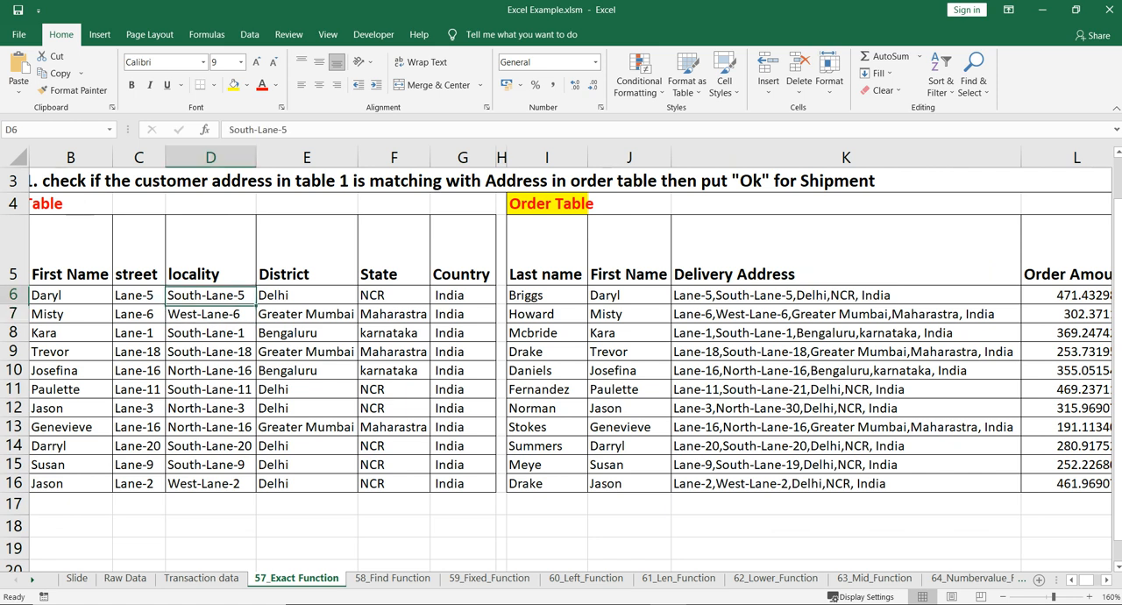
scroll(560, 368, "left", 2)
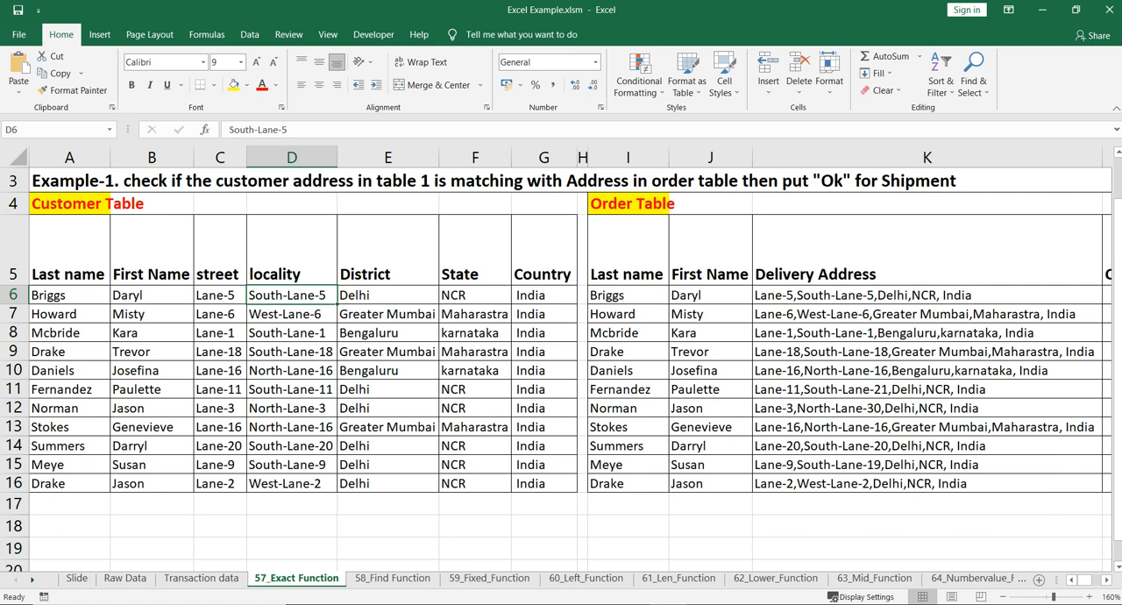
left_click(911, 295)
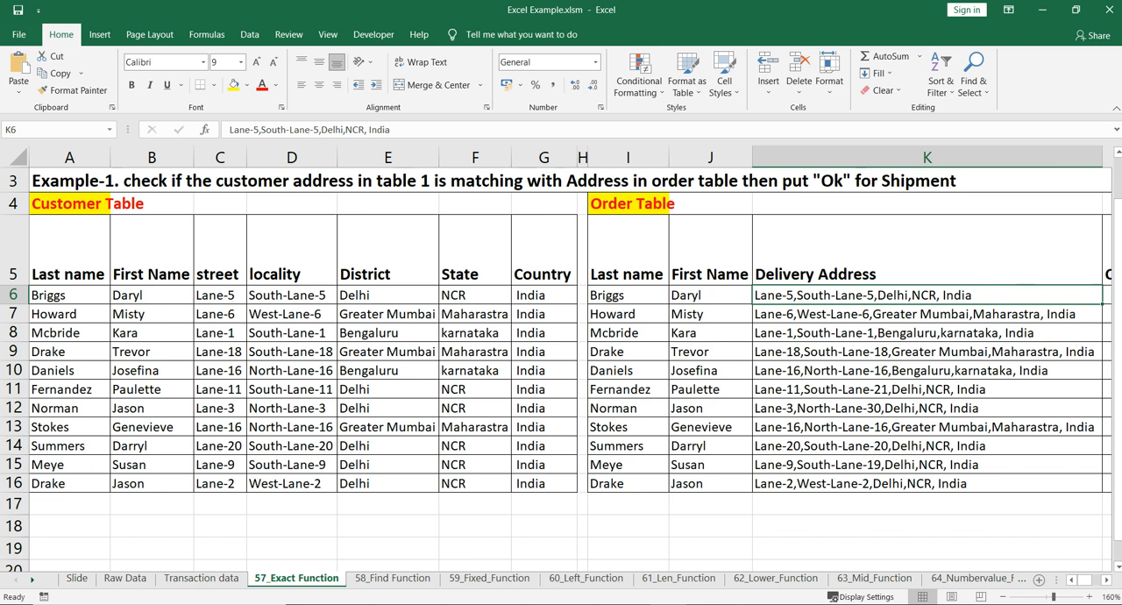
scroll(570, 359, "right", 1)
scroll(570, 359, "left", 1)
left_click_drag(543, 295, 217, 295)
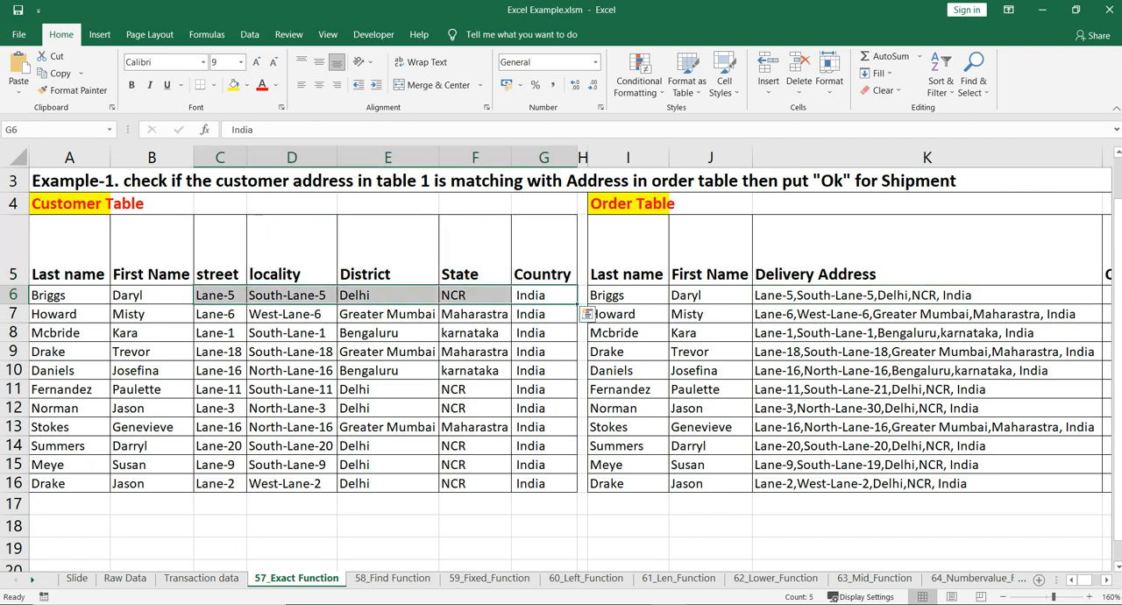
scroll(217, 296, "right", 1)
scroll(569, 359, "right", 2)
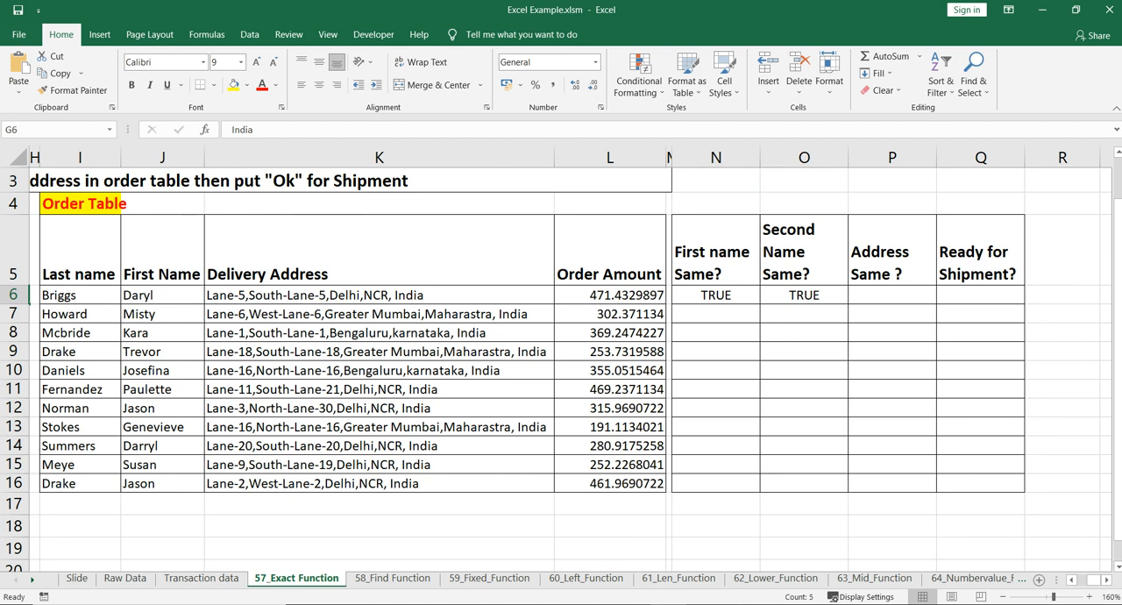
Begin a formula in P6 that nests CONCATENATE as the first argument of EXACT
left_click(892, 295)
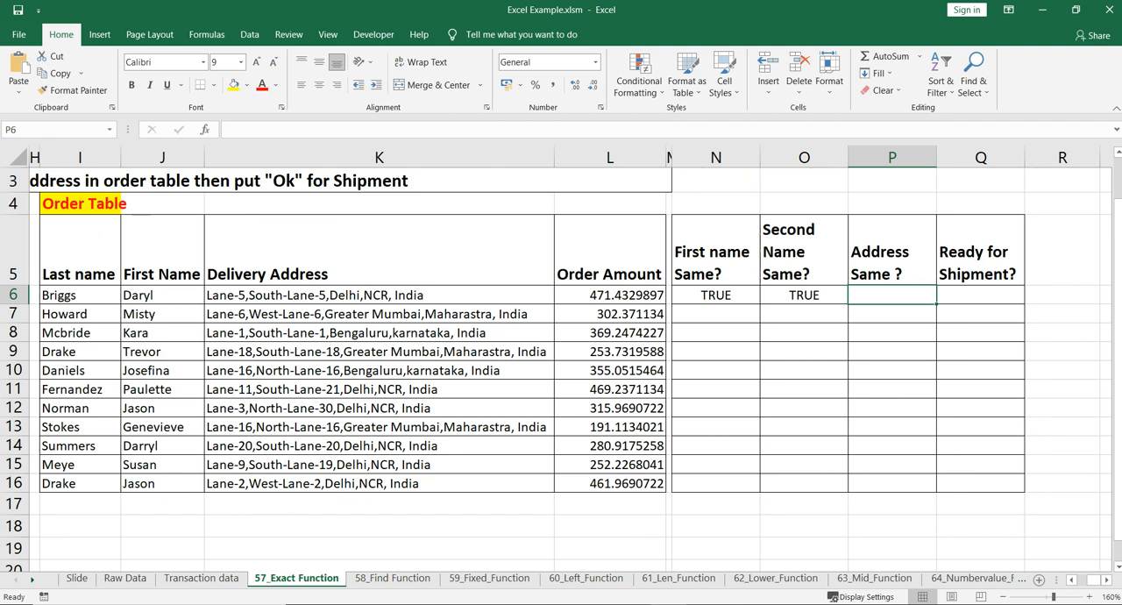
type("=EXACT(")
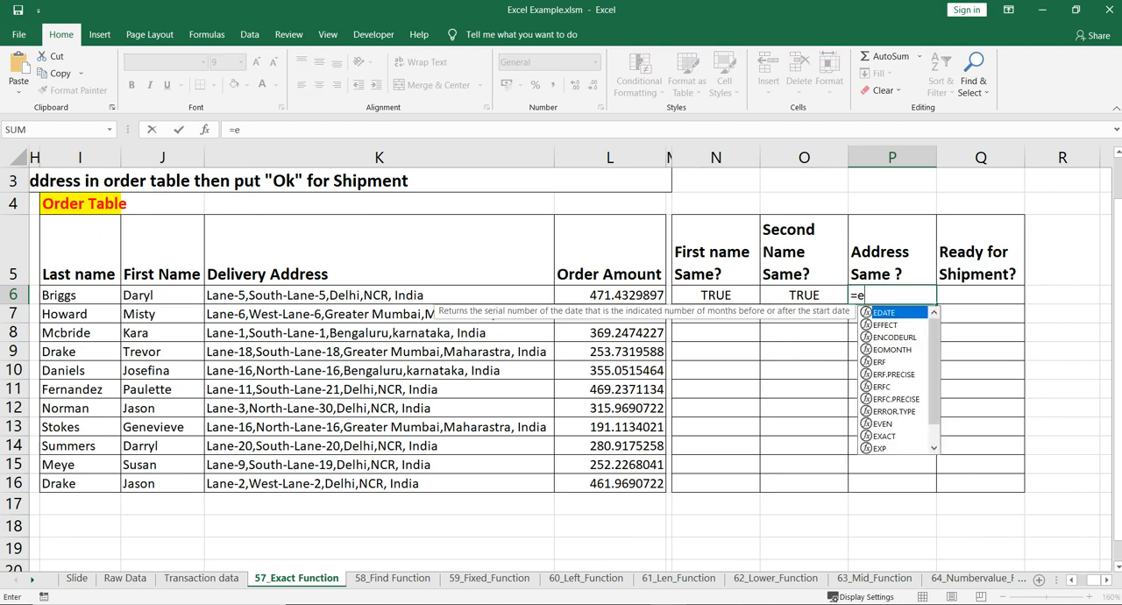
type("con")
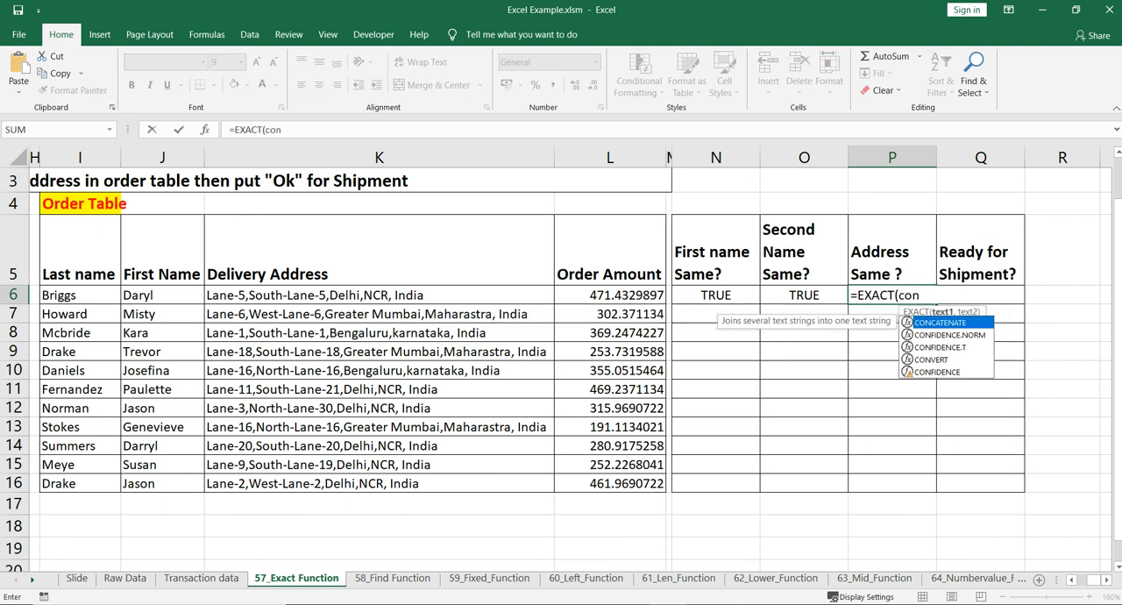
key("Tab")
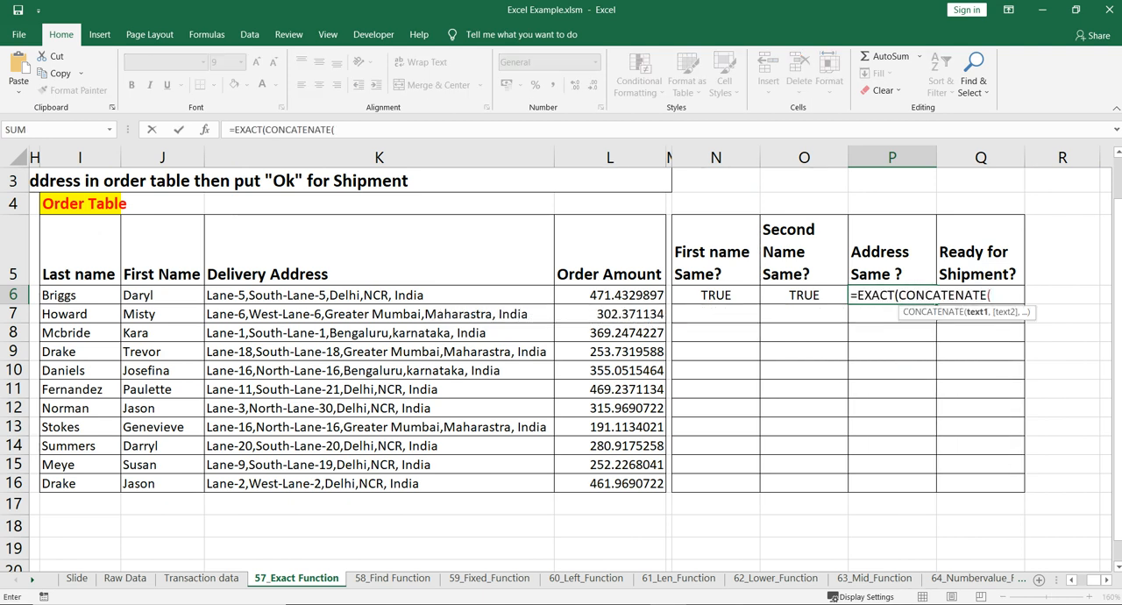
scroll(570, 363, "left", 3)
scroll(570, 364, "right", 1)
scroll(570, 363, "left", 1)
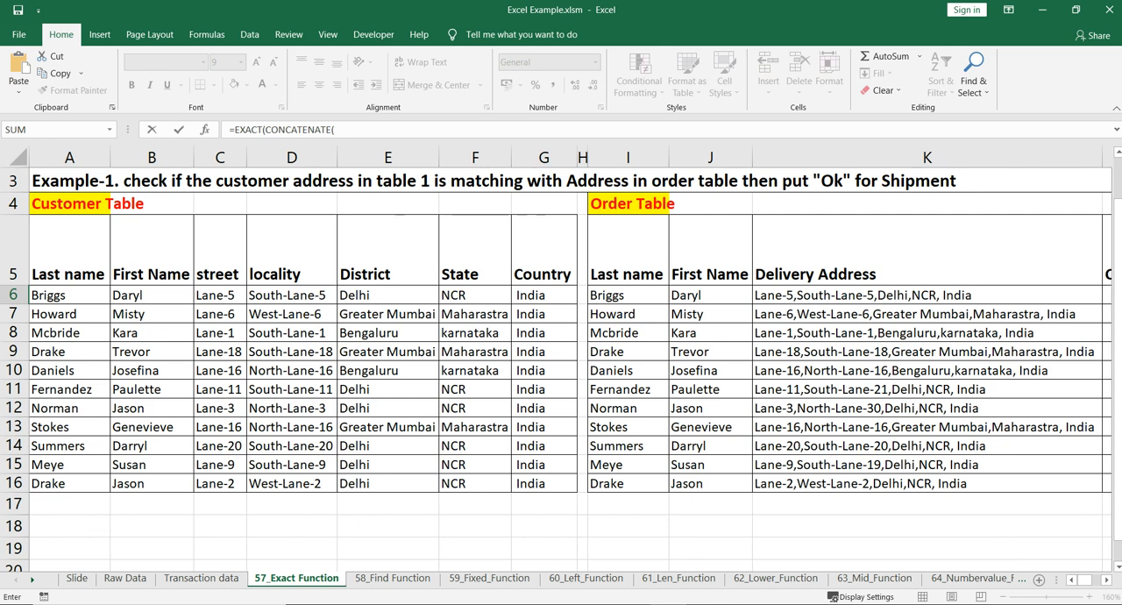
Concatenate C6, D6, E6, F6 and G6 with "," between each address part, and close the CONCATENATE function
left_click(220, 295)
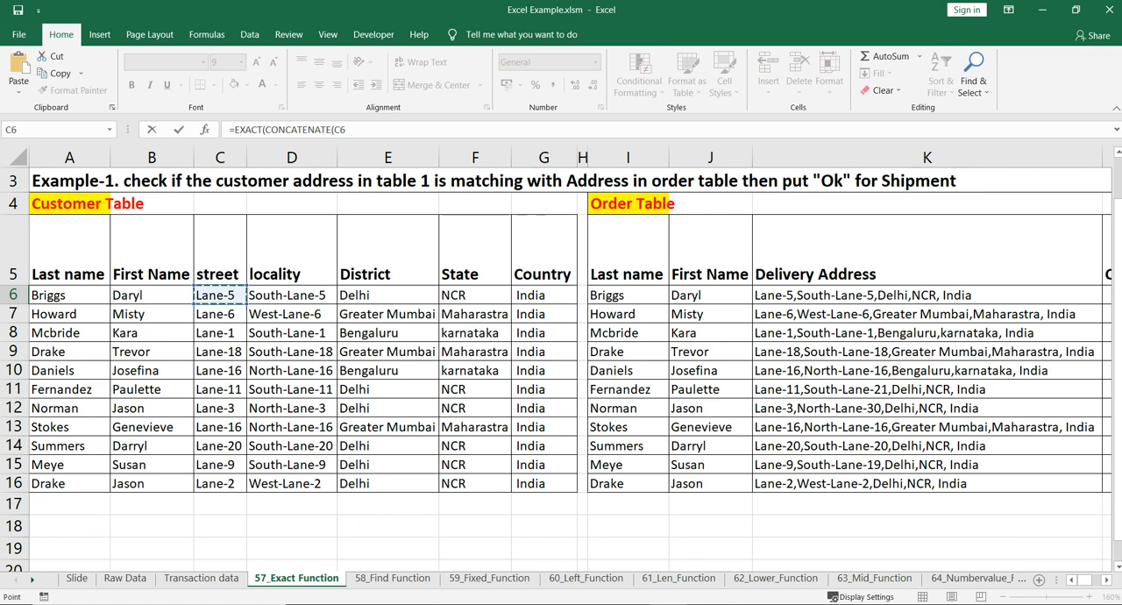
type(",\",\",")
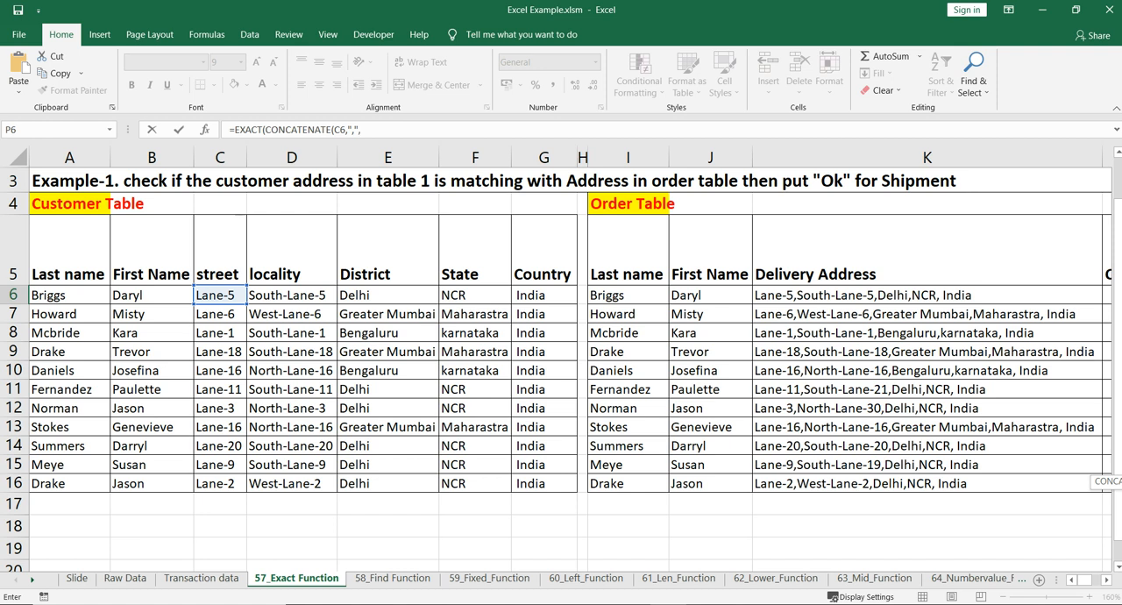
left_click(291, 295)
type(",\",")
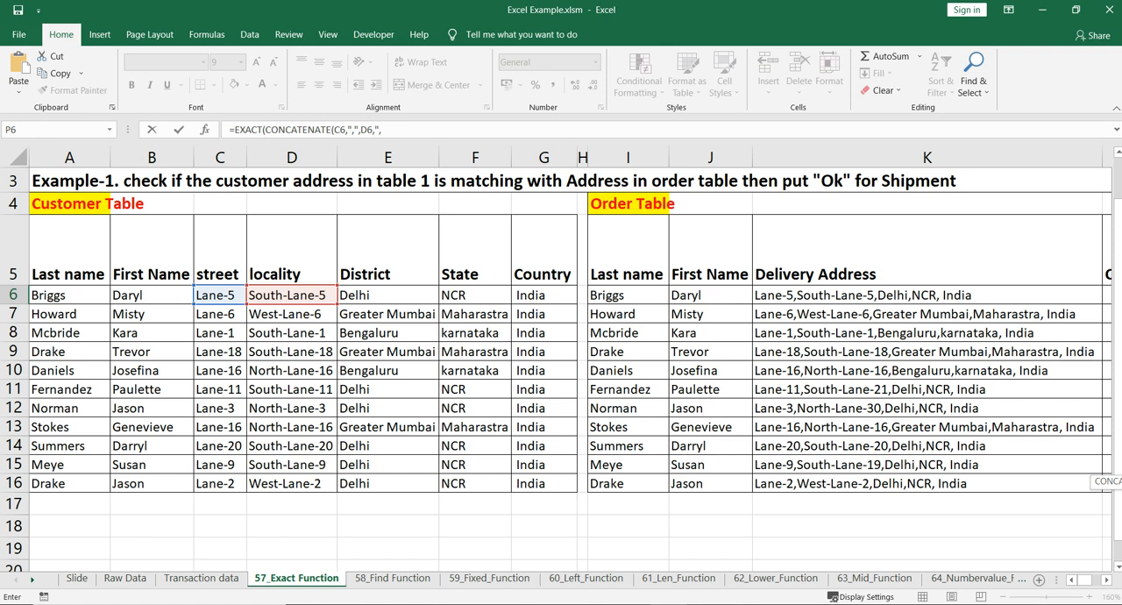
left_click(387, 295)
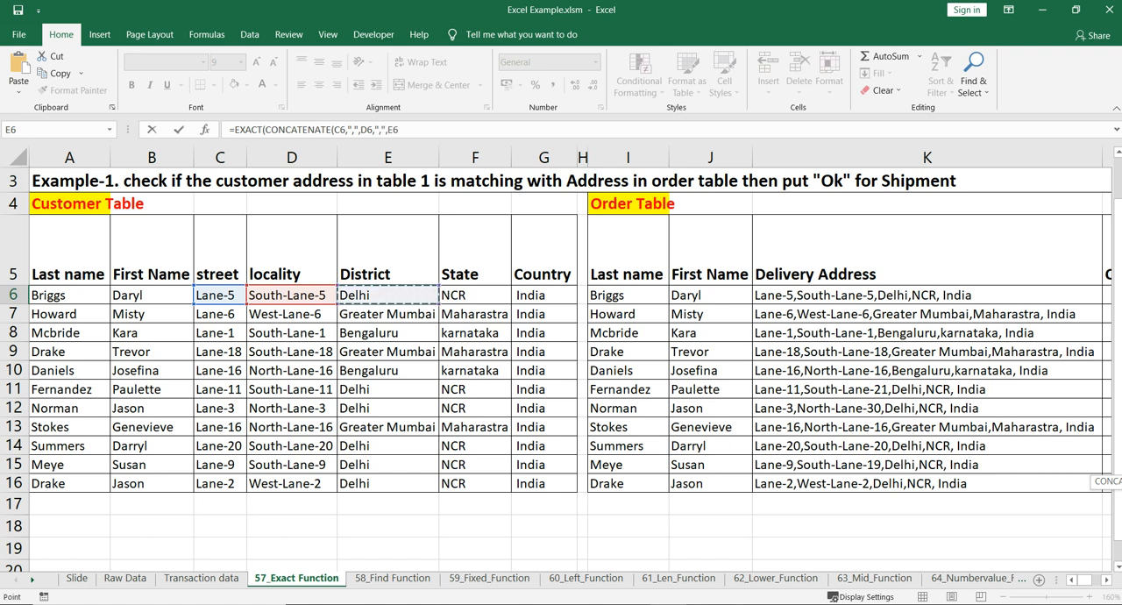
type(",\",\",")
left_click(474, 295)
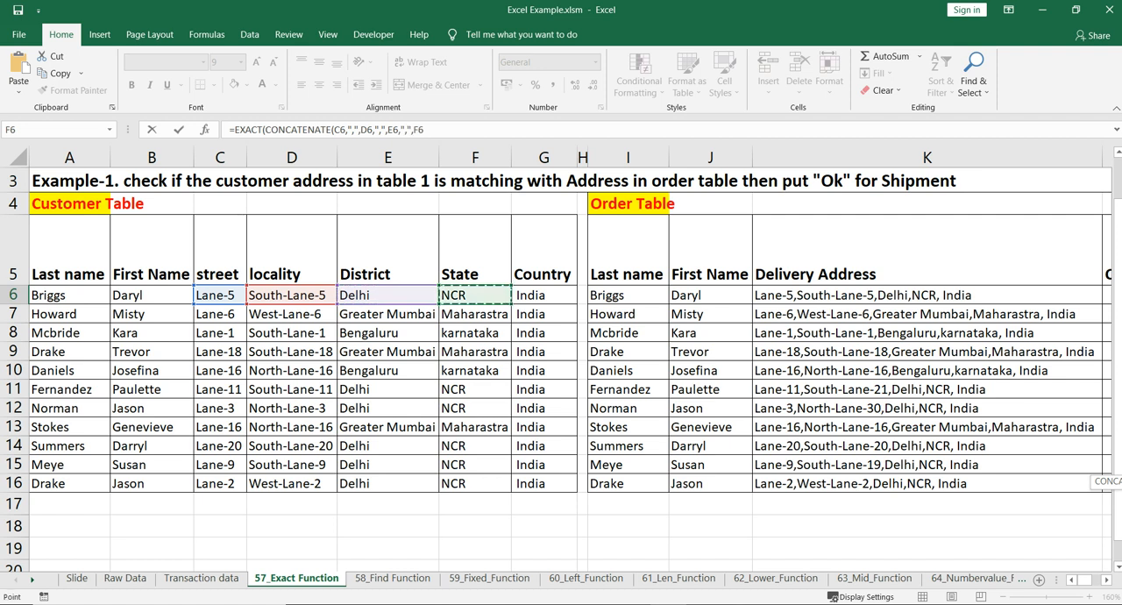
type(",\",\",")
left_click(543, 295)
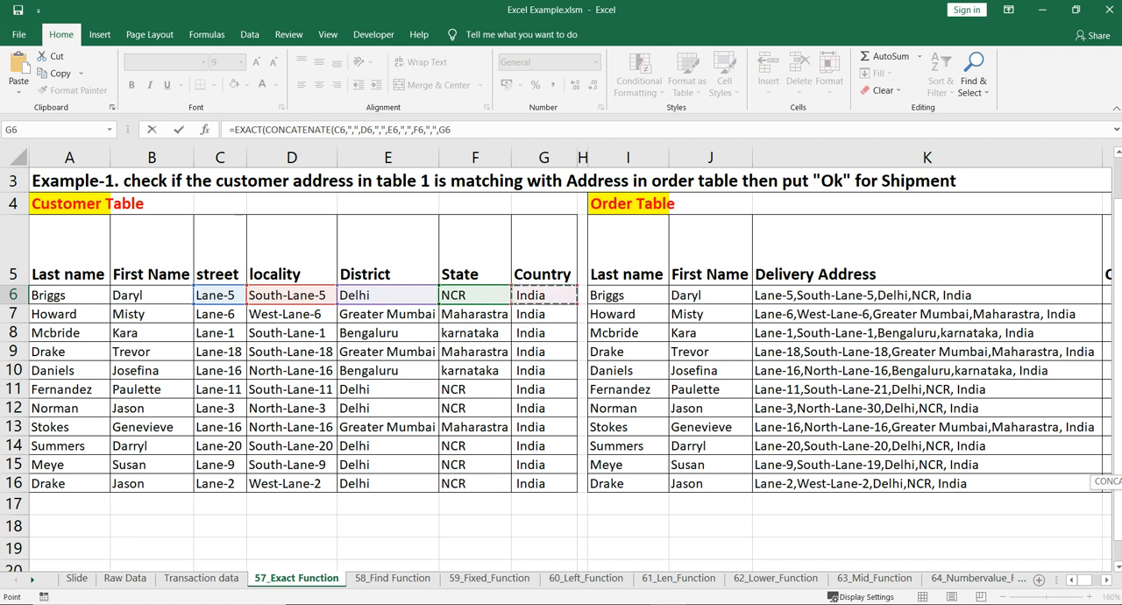
type("),")
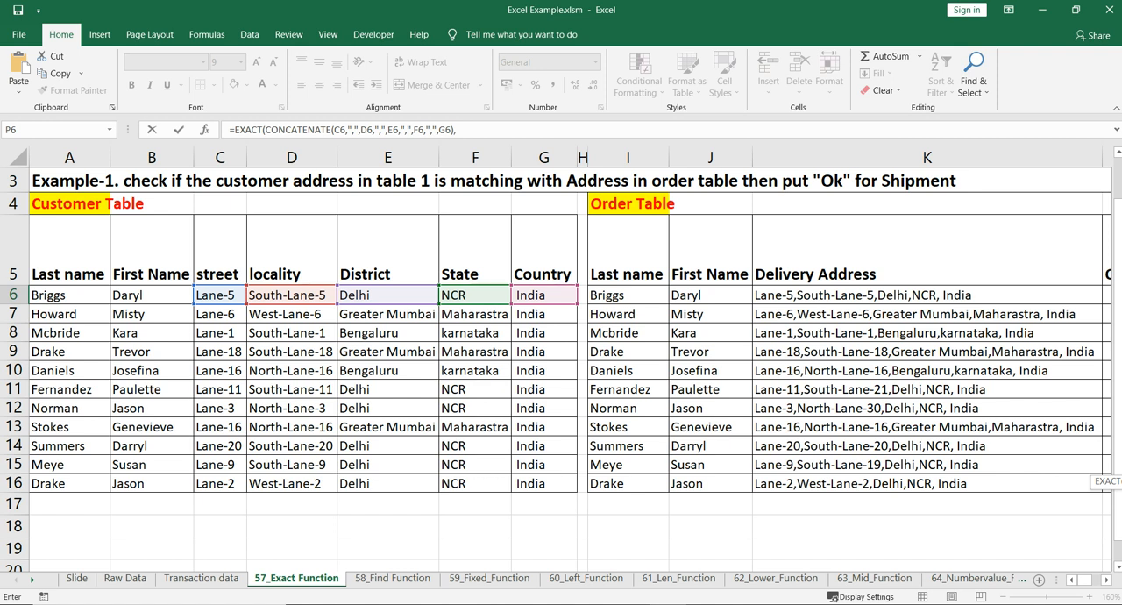
Complete the P6 formula with the delivery address K6 as the second EXACT argument, review it and go to Q6
left_click(927, 295)
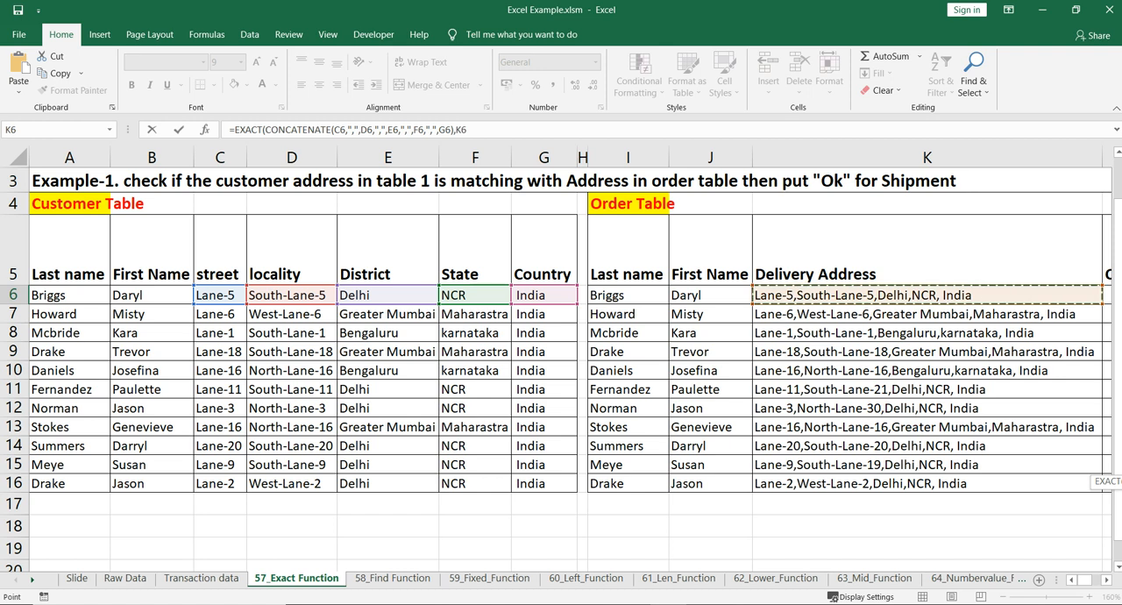
key("Return")
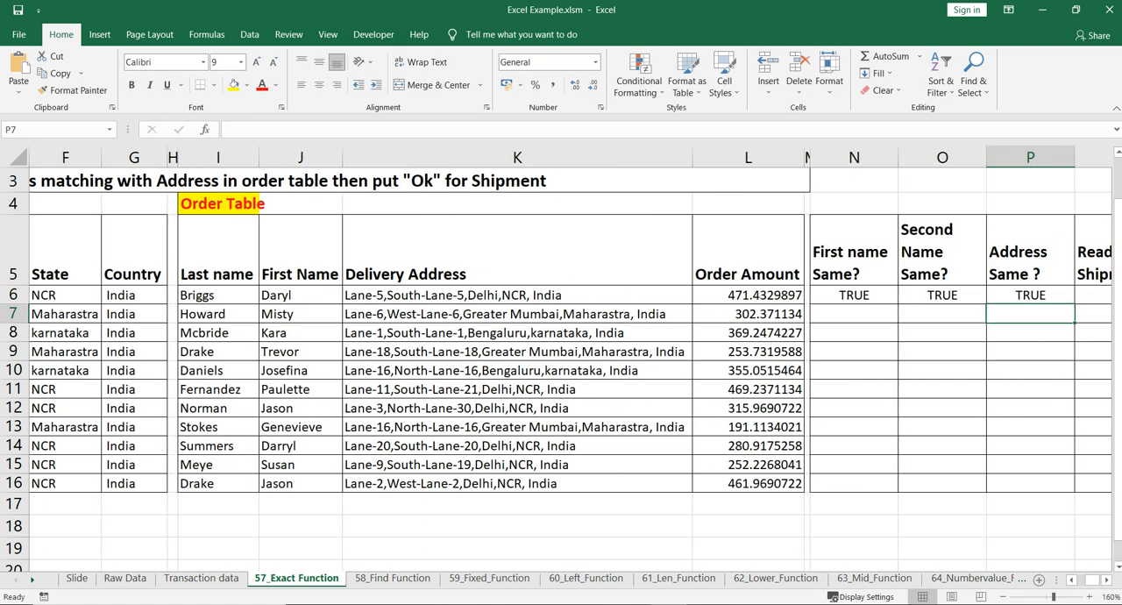
left_click(1029, 295)
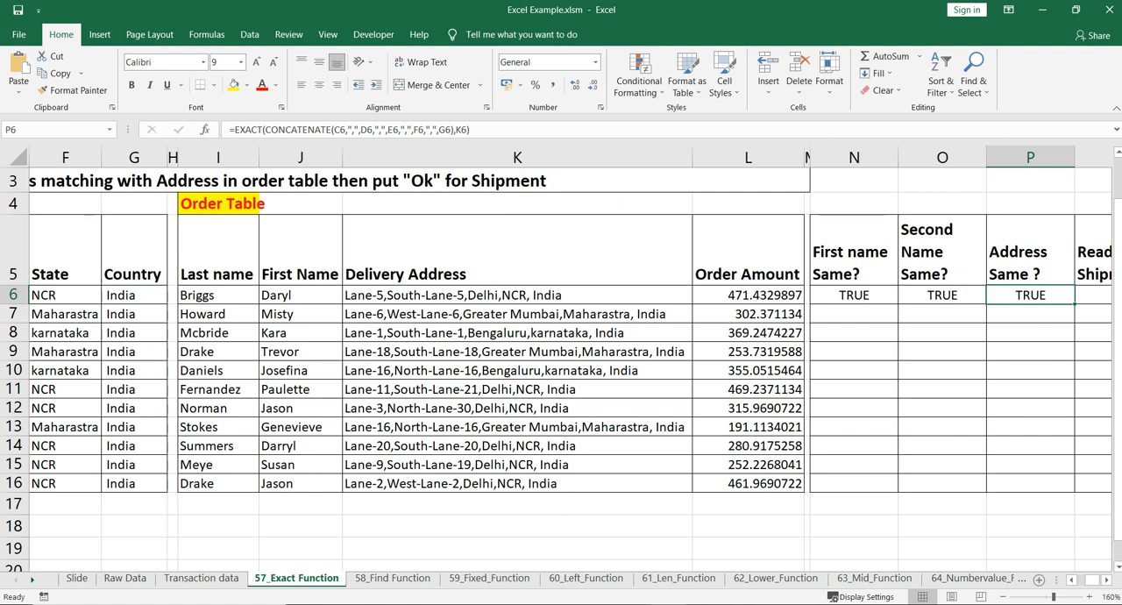
key("Right")
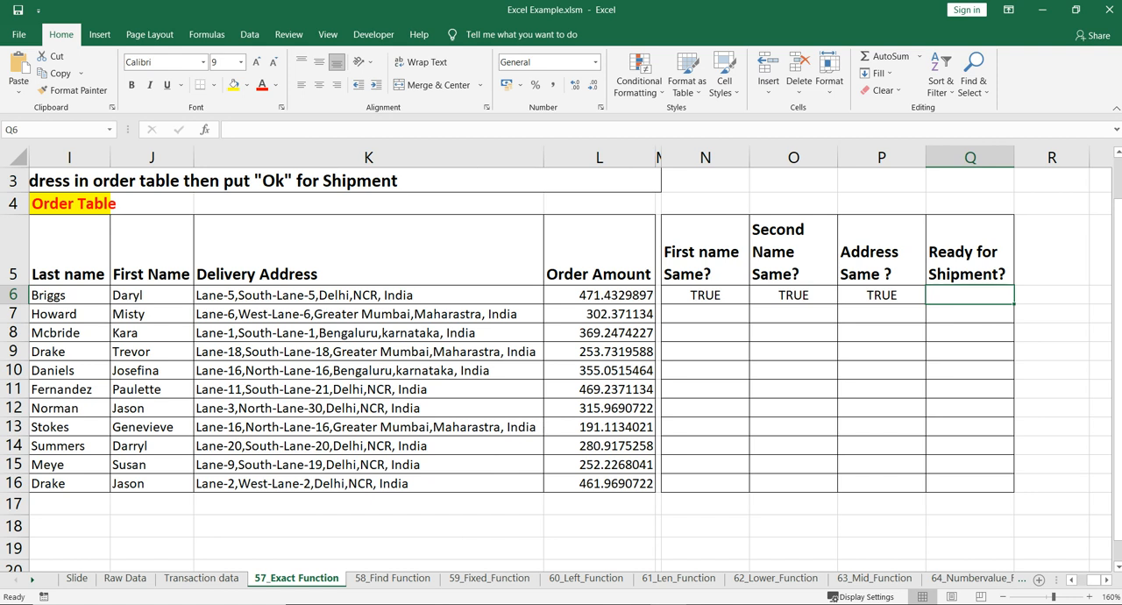
type("=if(AND(")
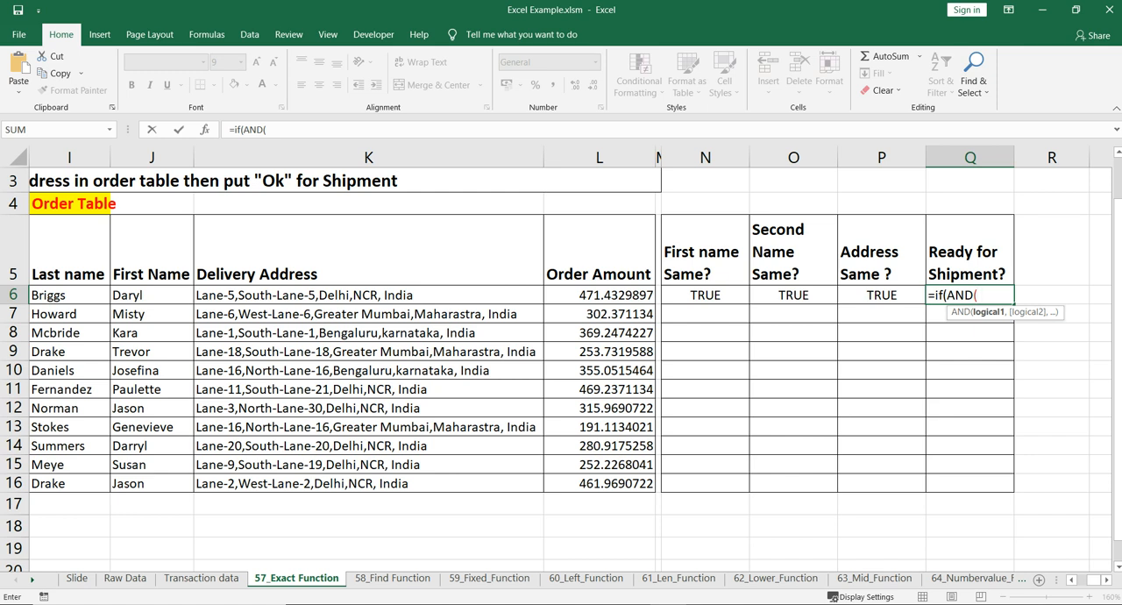
key("Escape")
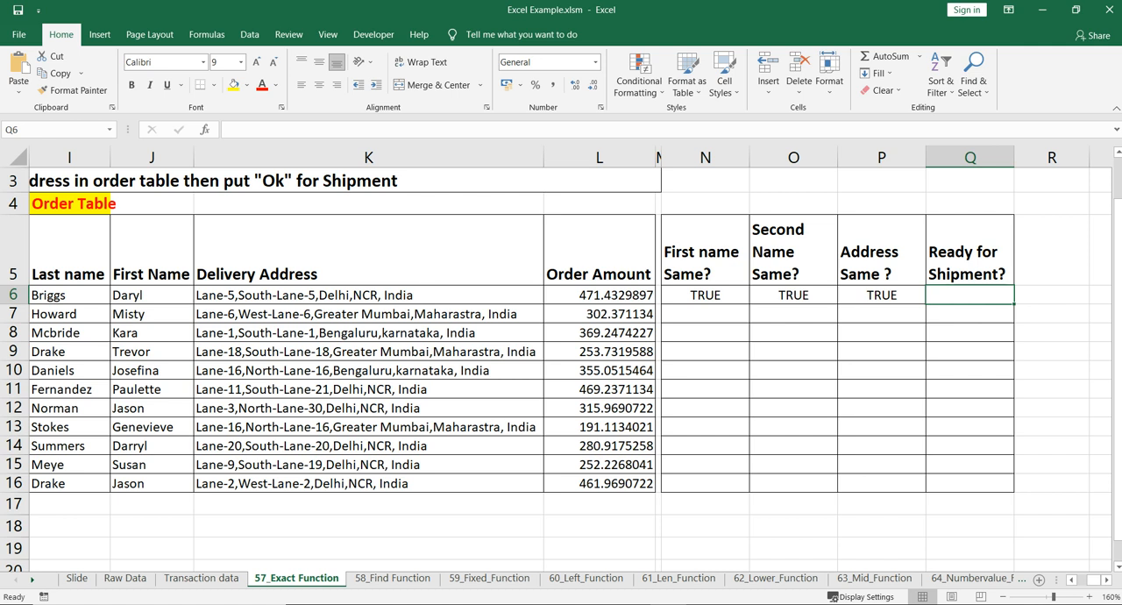
Enter ok in Q6 to mark the first order as ready for shipment
type("ok")
key("Return")
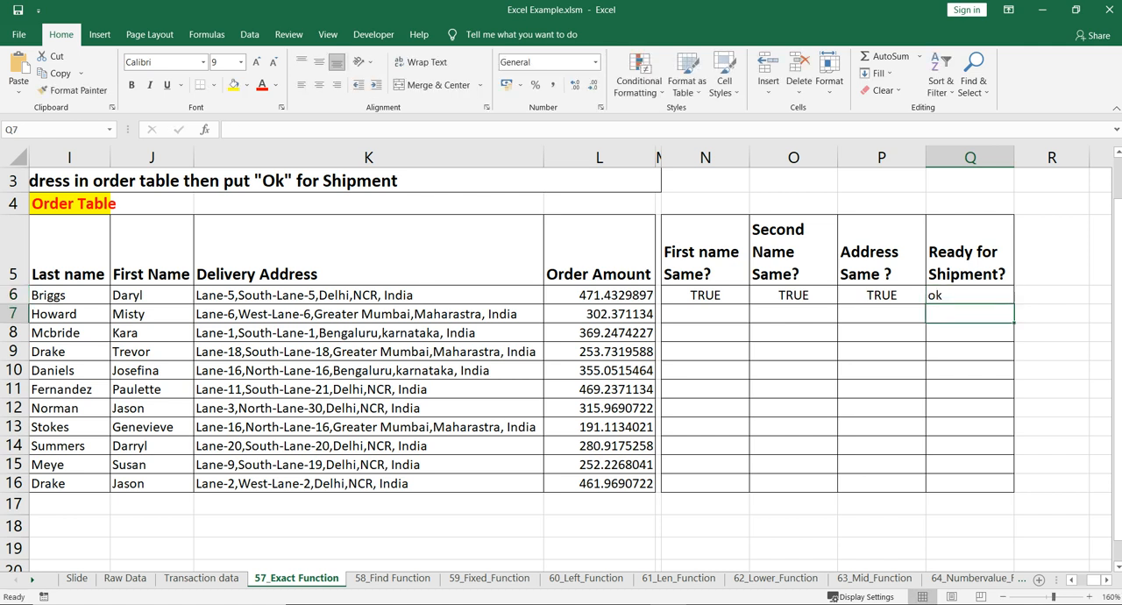
Fill the comparison formulas in N6:P6 down through row 16 and inspect the copied address checks in P8 and P11
left_click(705, 295)
left_click(793, 296, "ctrl")
left_click(881, 295, "ctrl")
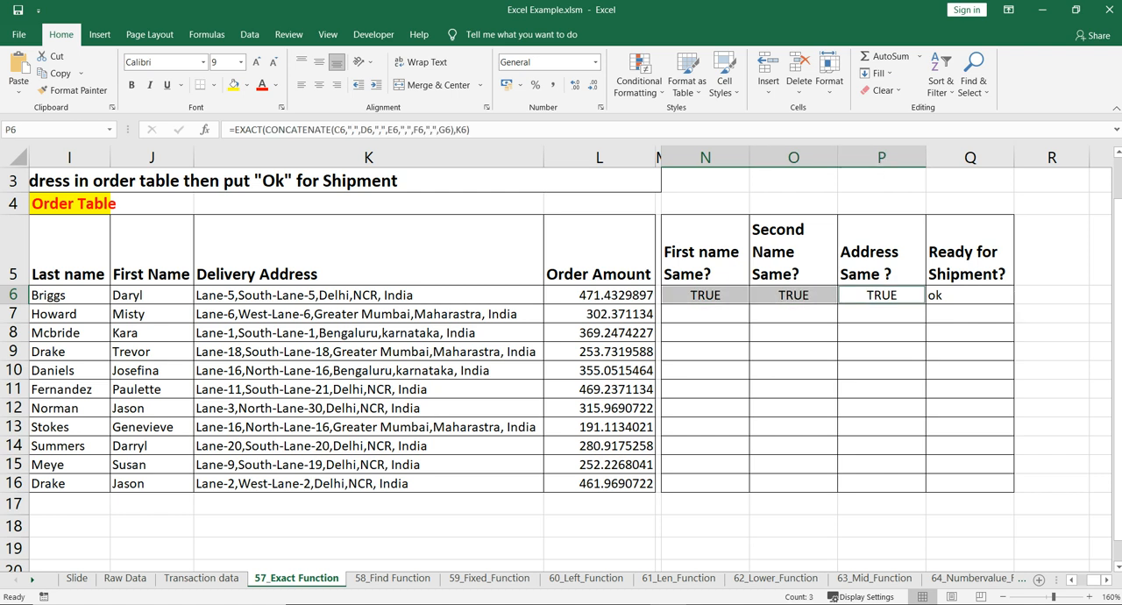
key("Down")
key("Down")
key("Down")
key("Down")
key("Down")
key("Down")
key("Down")
key("Down")
key("Down")
key("Down")
key("shift+Up")
key("shift+Up")
key("shift+Up")
key("shift+Up")
key("shift+Up")
key("shift+Up")
key("shift+Up")
key("shift+Up")
key("shift+Up")
key("shift+Up")
key("shift+Left")
key("shift+Left")
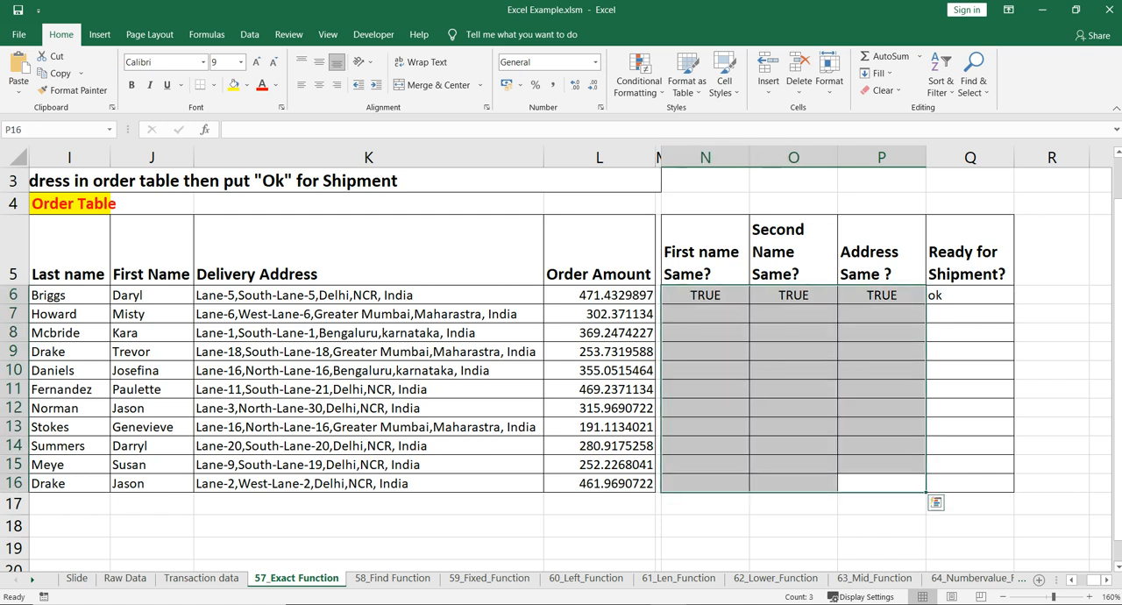
key("ctrl+d")
left_click(882, 333)
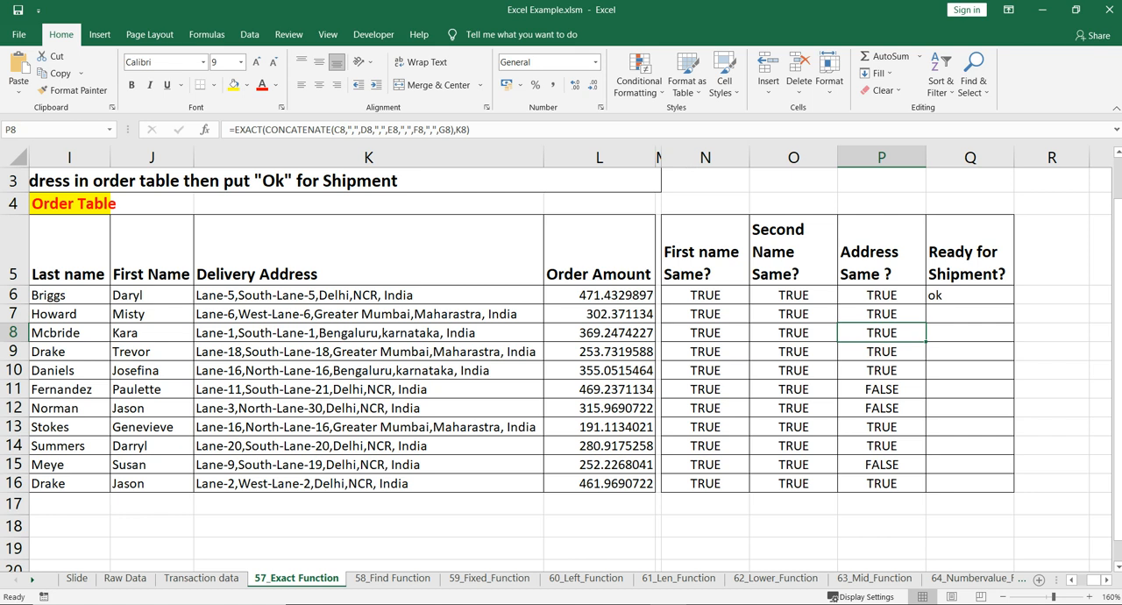
left_click(881, 389)
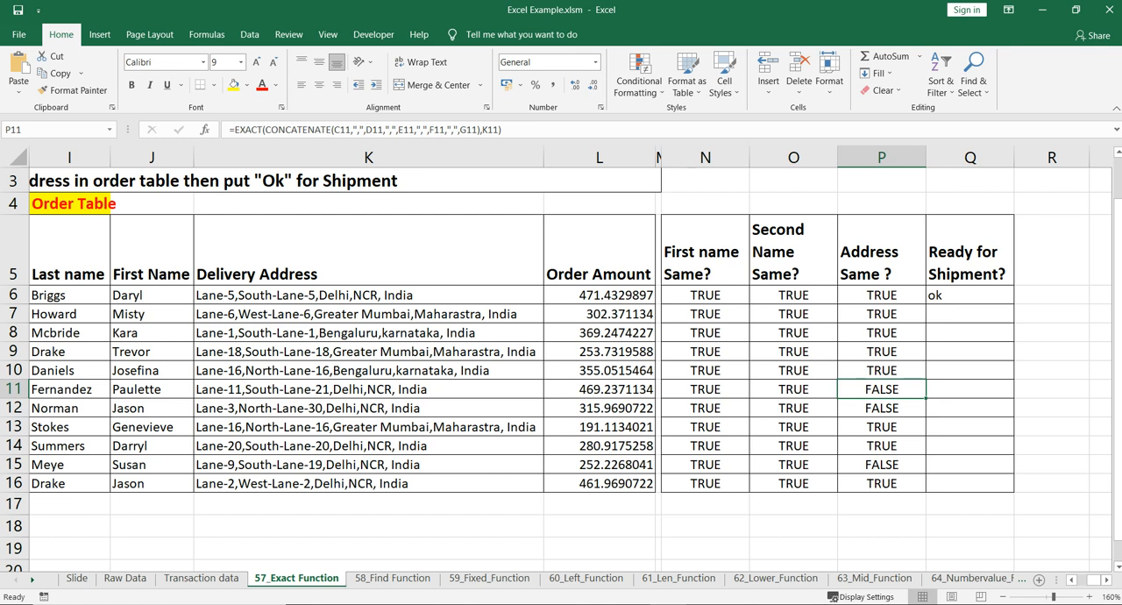
Highlight rows 11, 12 and 15, whose address check is FALSE, with a yellow fill
left_click(14, 390, "ctrl")
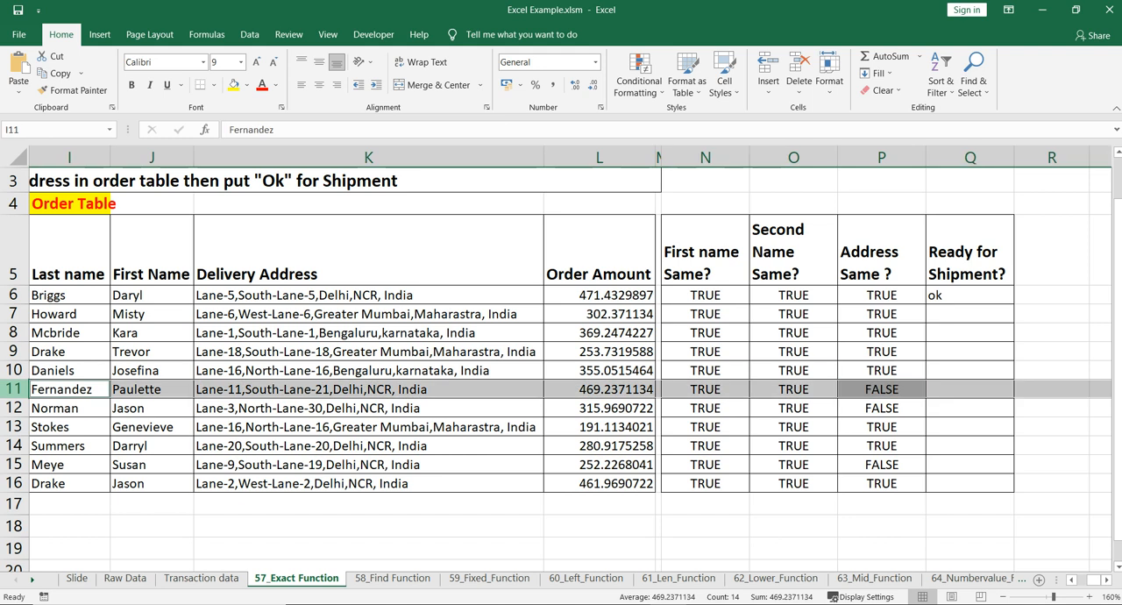
left_click(233, 85)
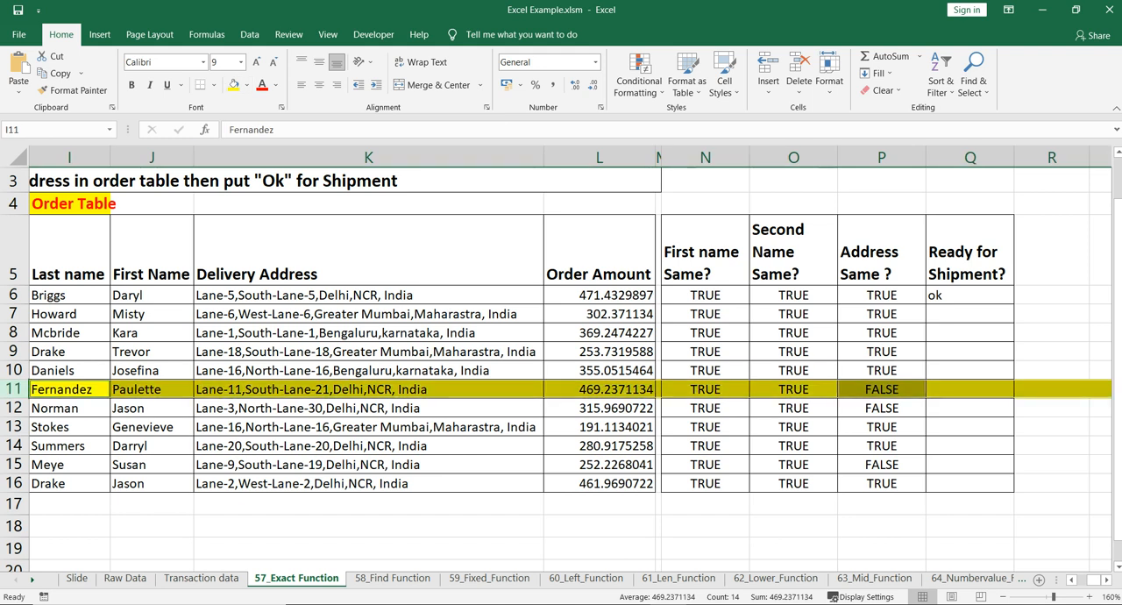
left_click(14, 407, "ctrl")
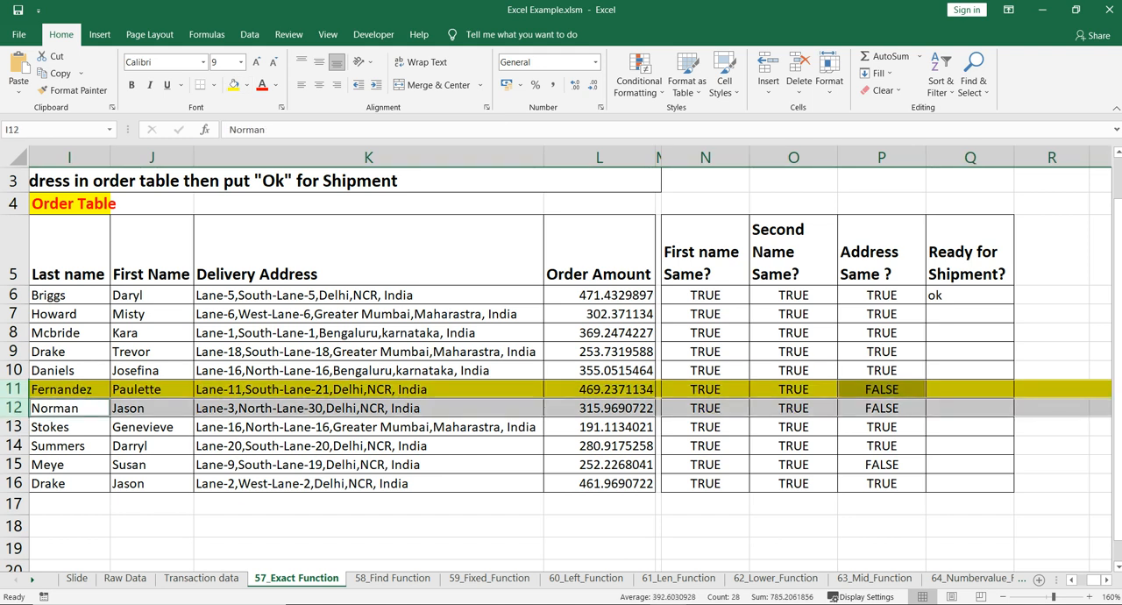
left_click(14, 464, "ctrl")
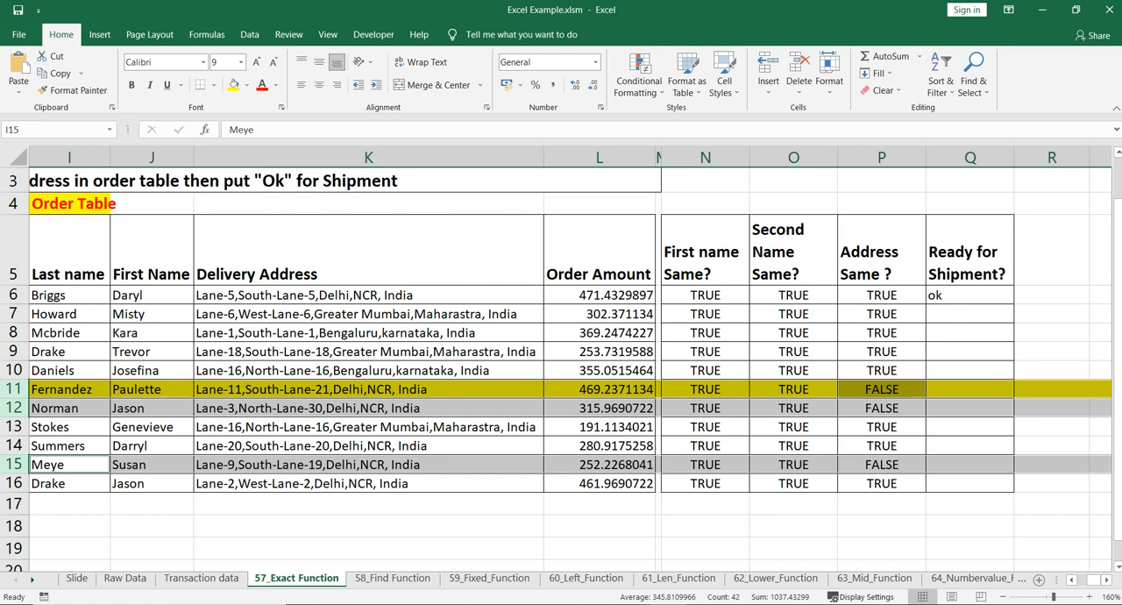
left_click(246, 85)
left_click(270, 201)
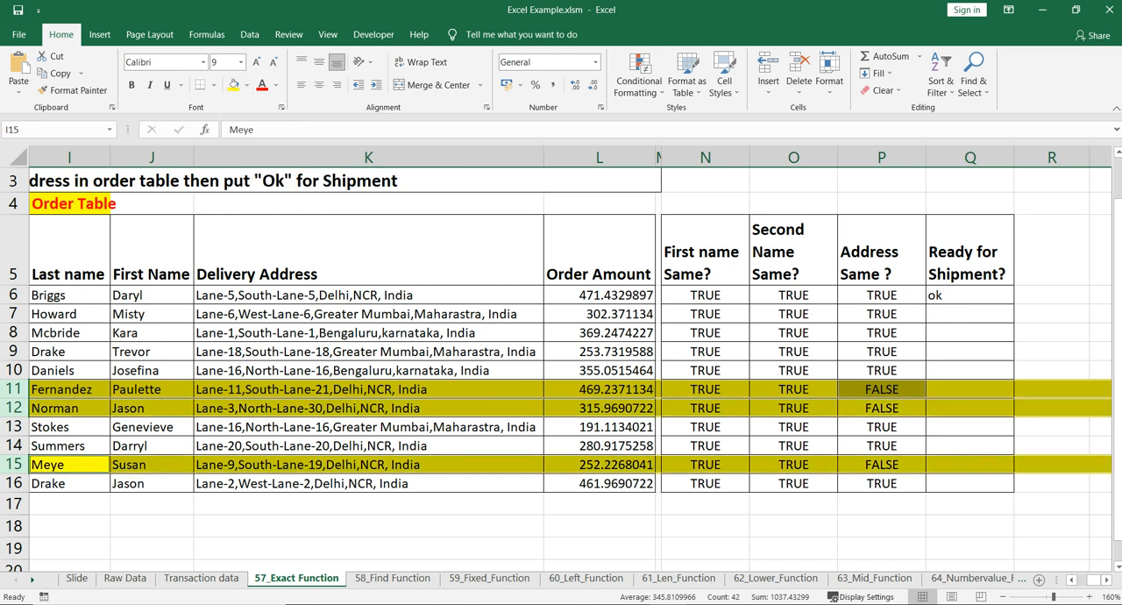
Compare the customer address starting in C11 with the delivery address in K11 to examine the address check in P11
left_click(882, 389)
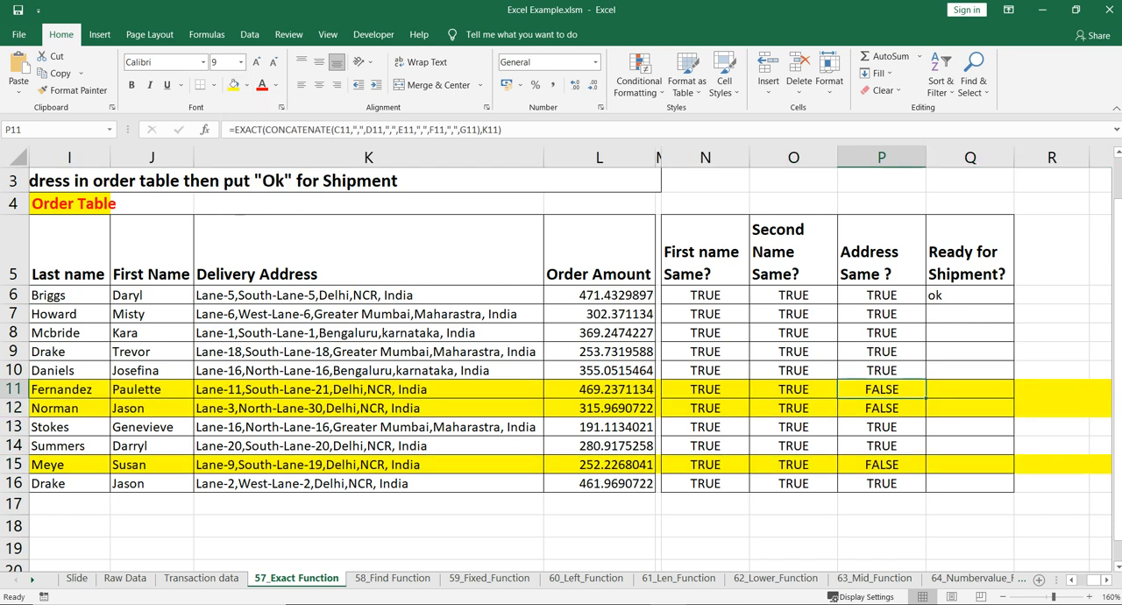
scroll(876, 394, "left", 6)
scroll(859, 405, "right", 2)
left_click(854, 408)
scroll(569, 368, "left", 4)
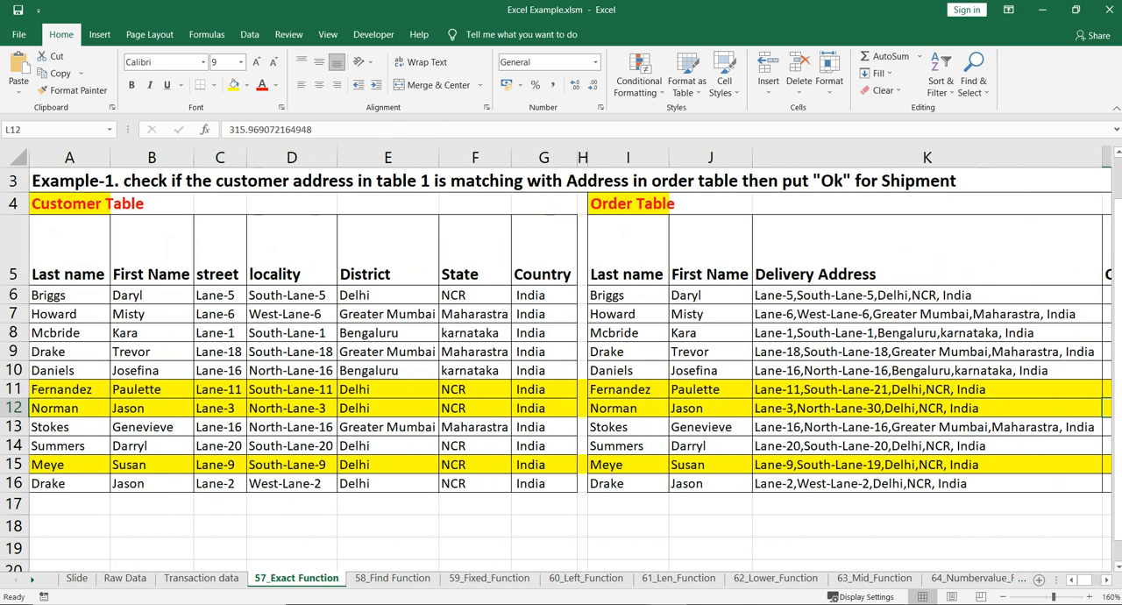
left_click(219, 389)
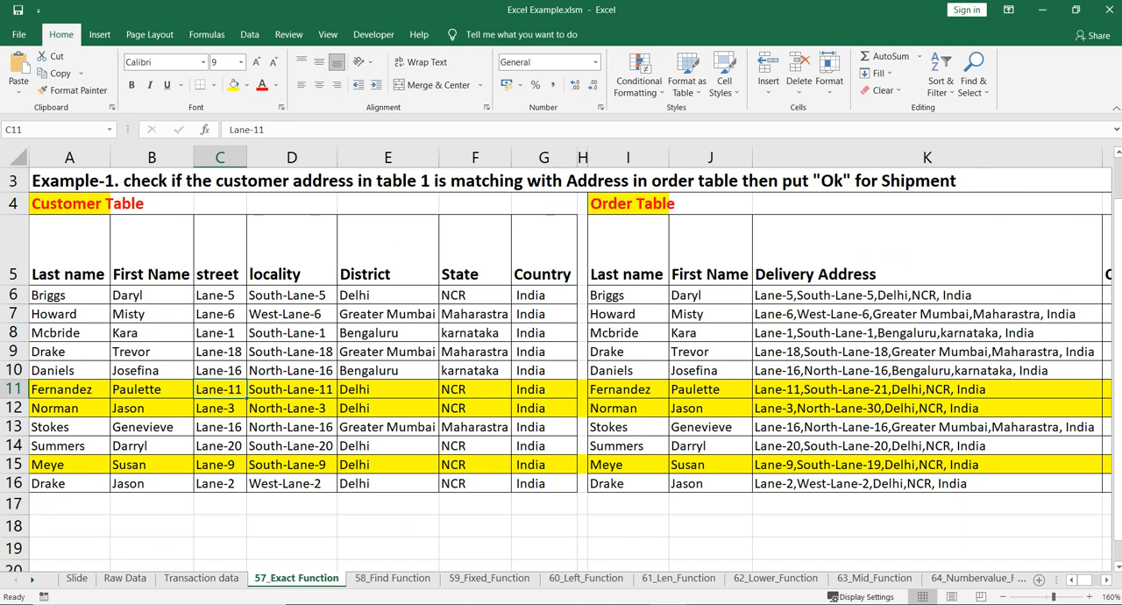
left_click(912, 407)
left_click(912, 390)
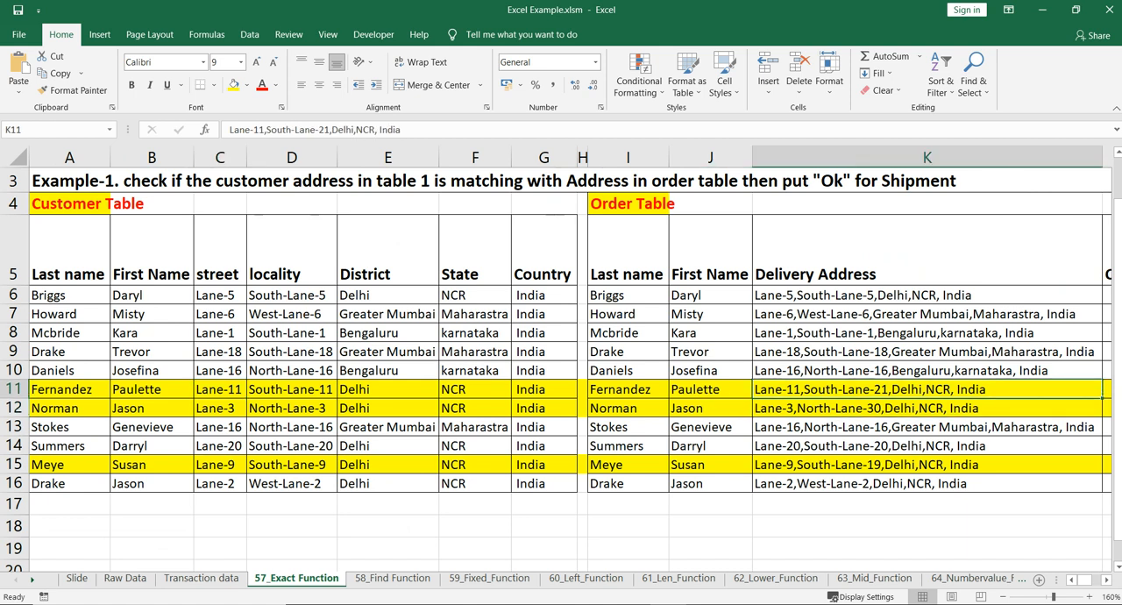
left_click(219, 390, "ctrl")
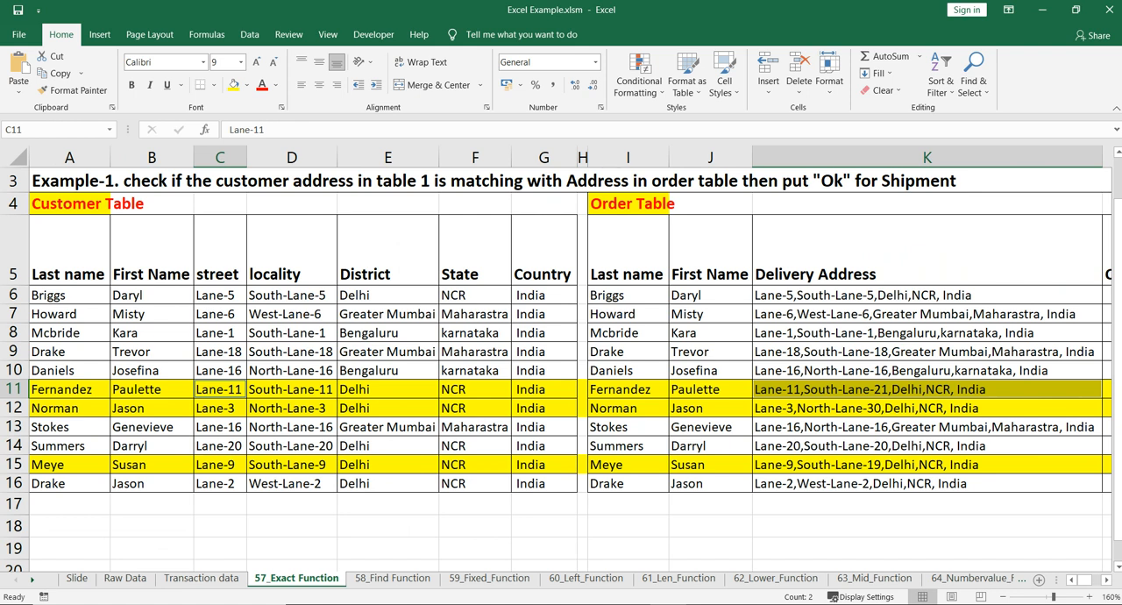
scroll(570, 358, "right", 6)
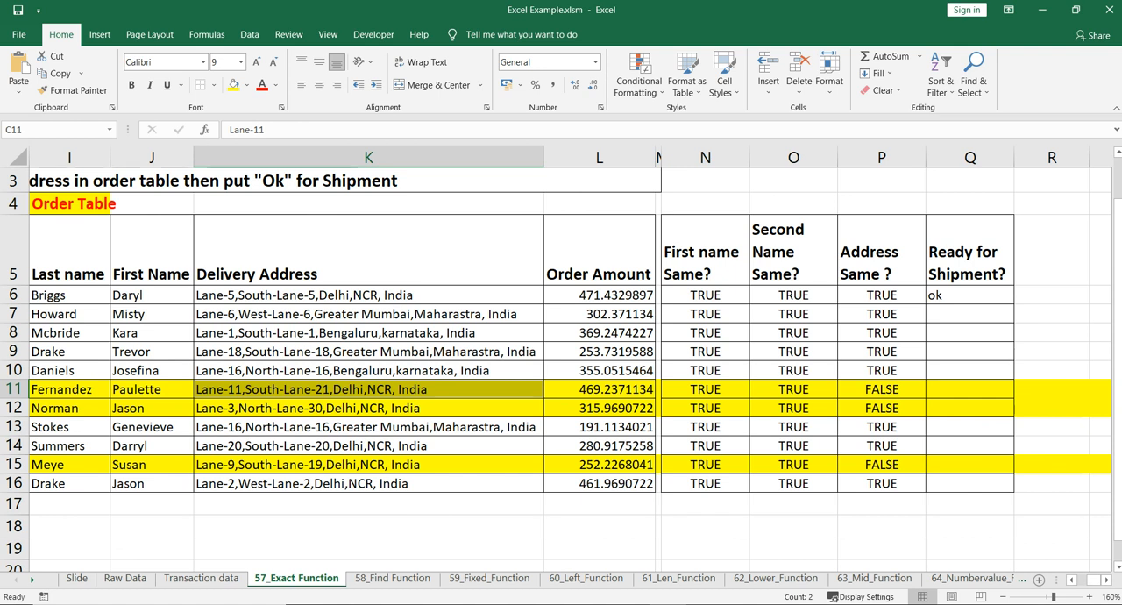
left_click(881, 389)
Review the address check in P12 by comparing the customer address starting in C12 with the delivery address in K12
left_click(882, 408)
scroll(570, 358, "left", 3)
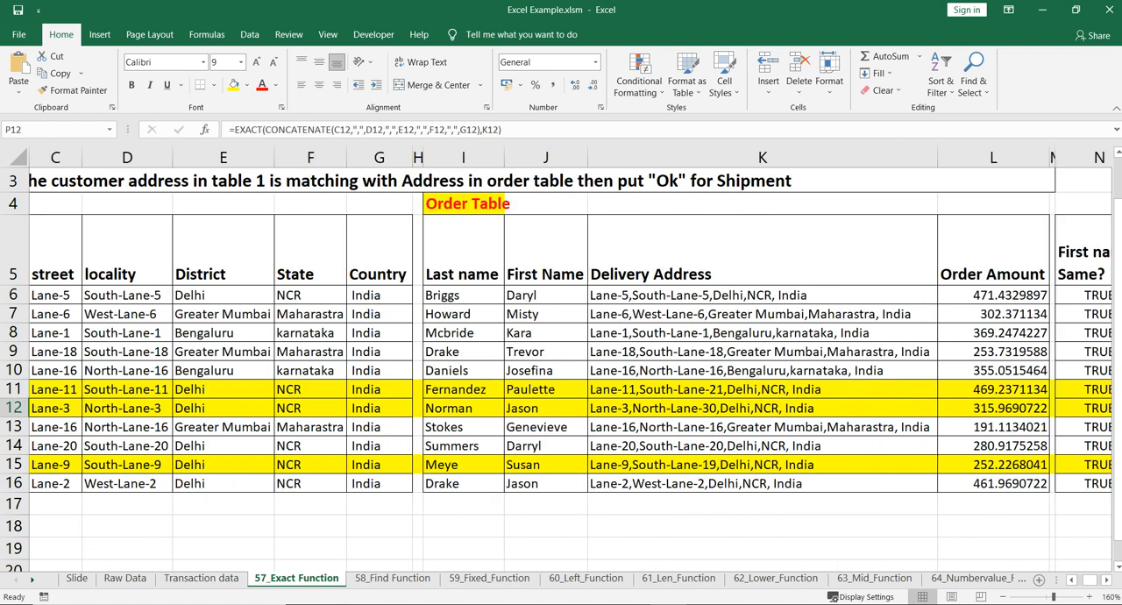
left_click(220, 408)
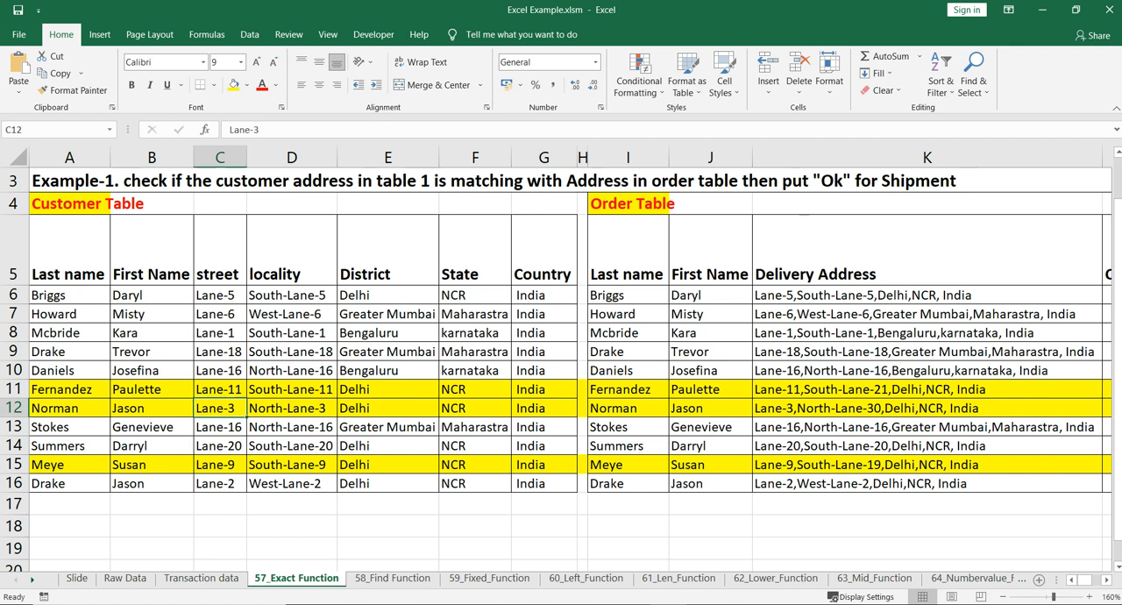
left_click(877, 409, "ctrl")
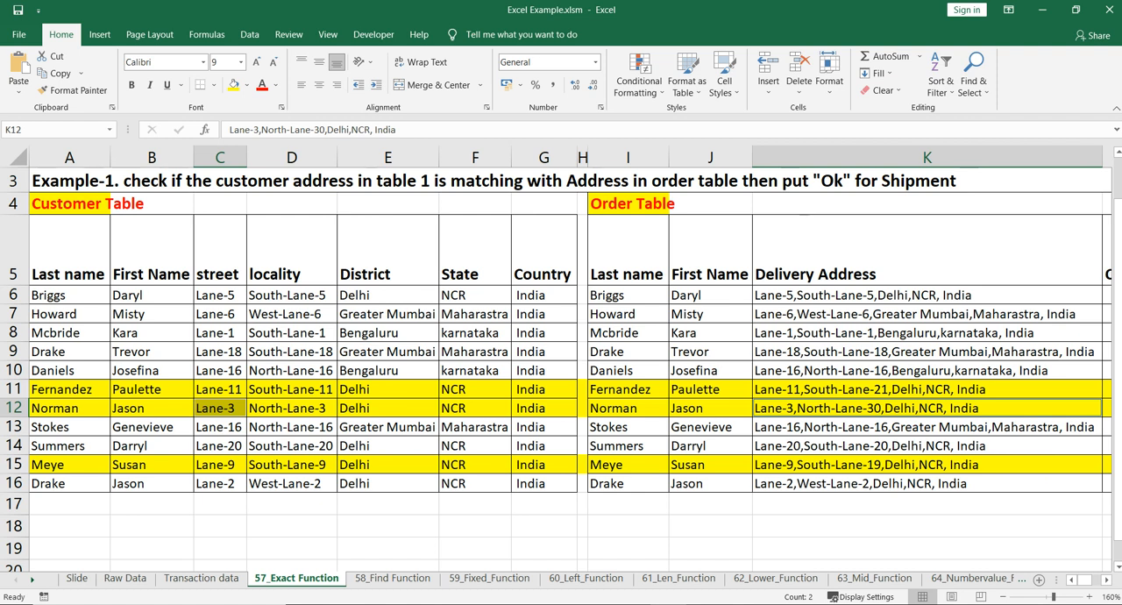
Compare the customer address starting in C15 with the delivery address in K15, and return to the address check in P12
left_click(219, 464)
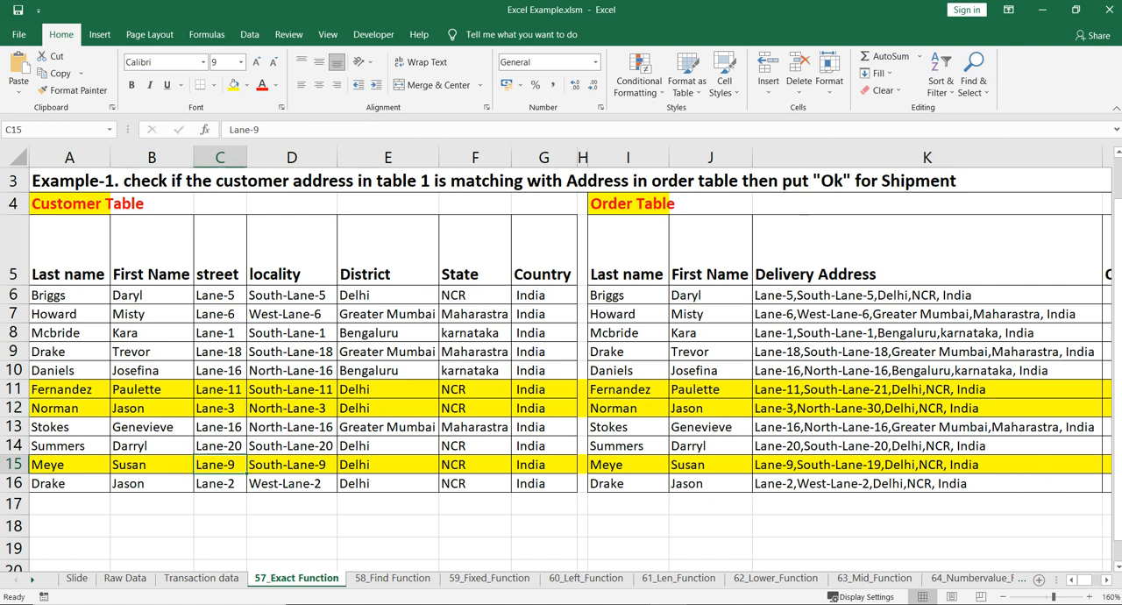
left_click(865, 464, "ctrl")
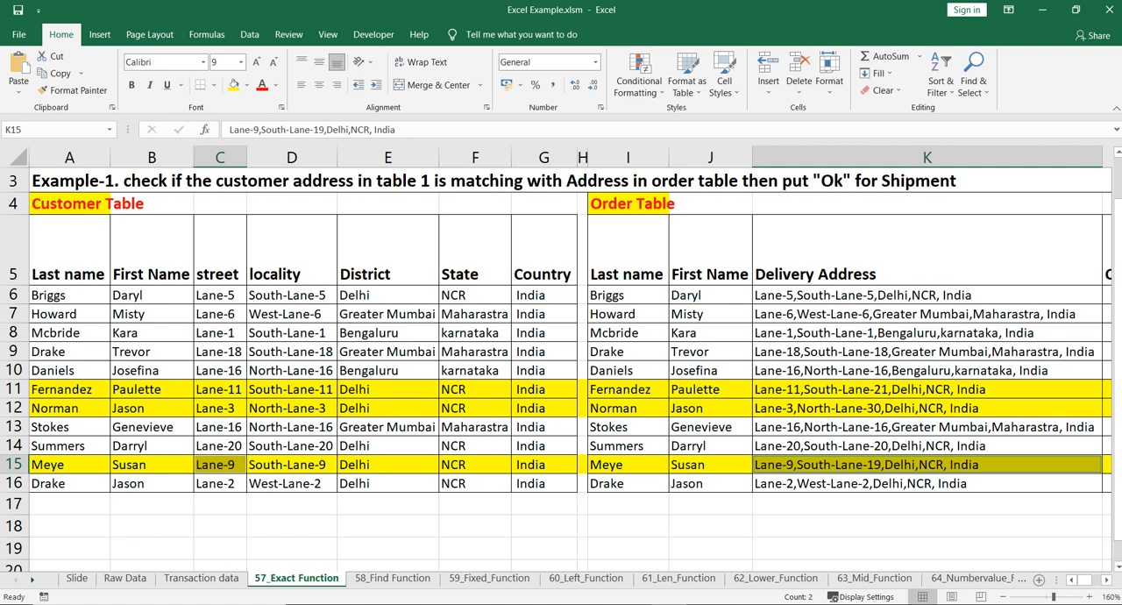
scroll(570, 359, "right", 3)
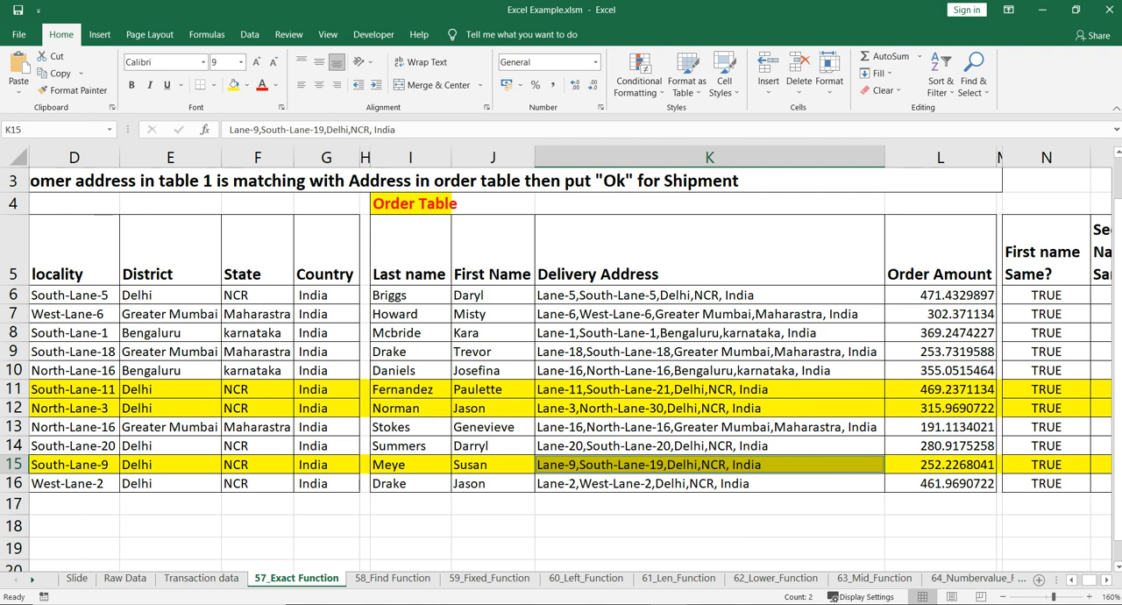
scroll(569, 359, "right", 4)
left_click(800, 408)
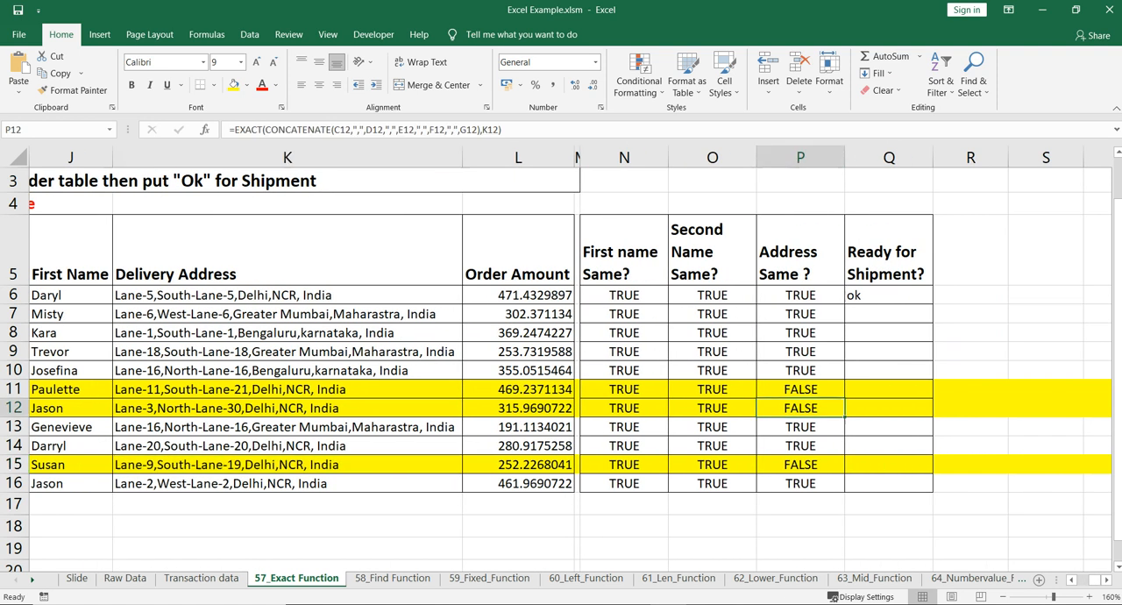